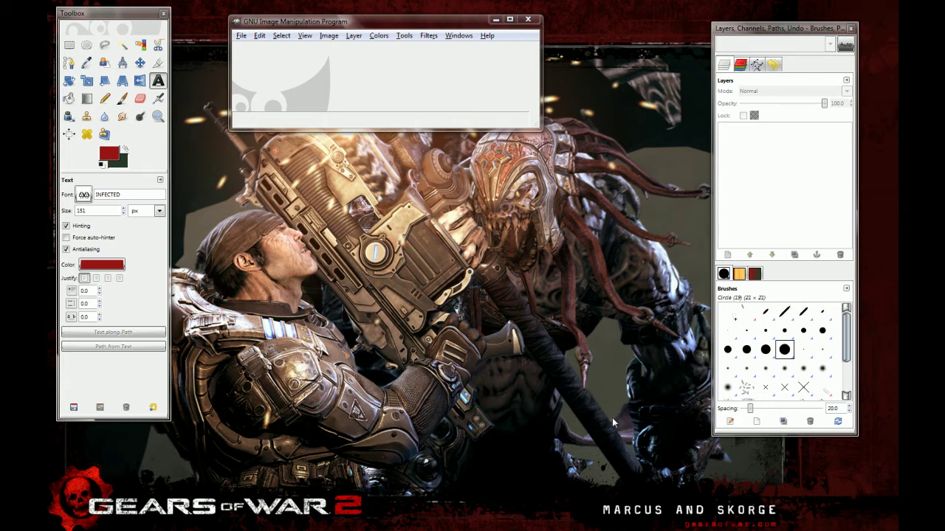
# - Open the Desktop photo 71pJHLsCe1L._AA1460_.jpg of the black laptop in GIMP
pyautogui.moveTo(757, 28); pyautogui.dragTo(744, 13)
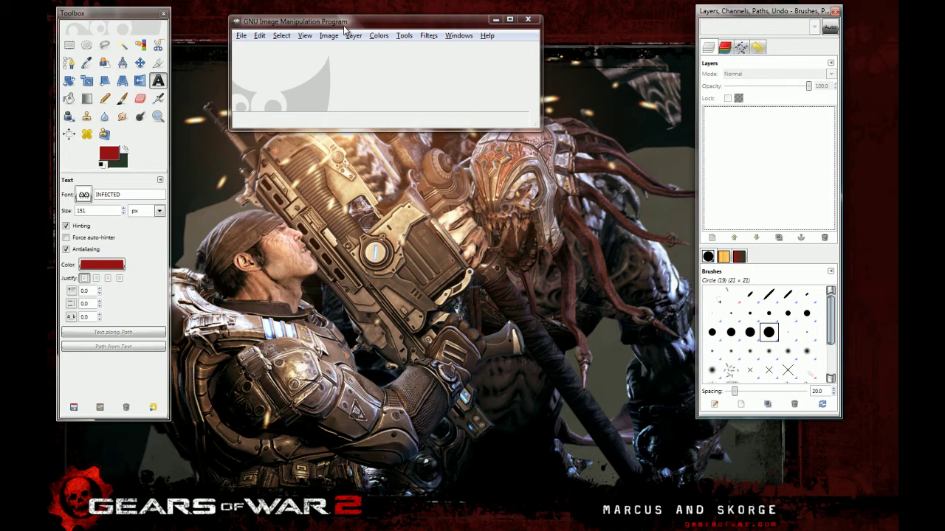
pyautogui.click(244, 37)
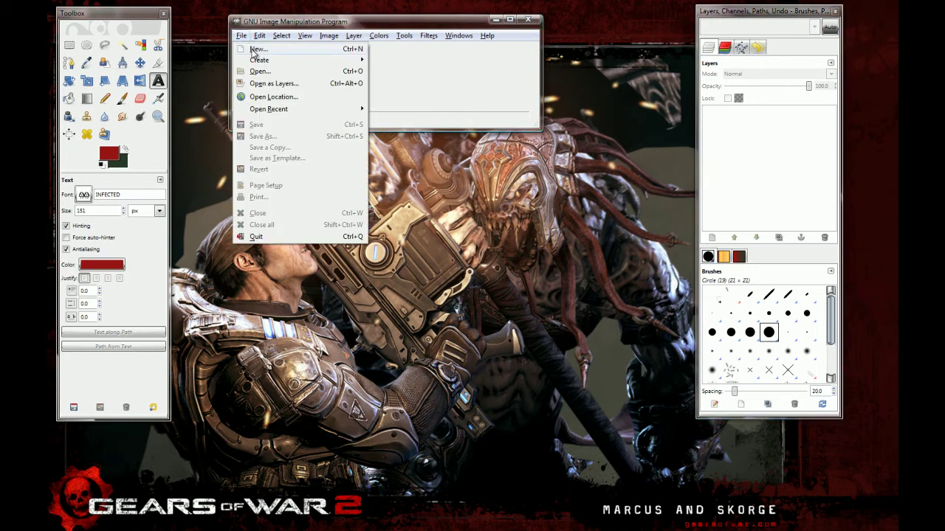
pyautogui.click(254, 72)
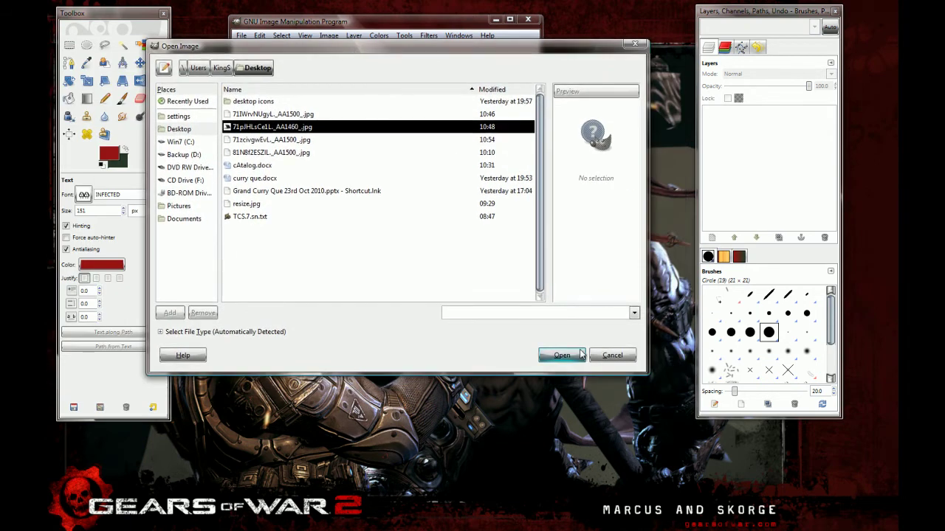
pyautogui.click(578, 356)
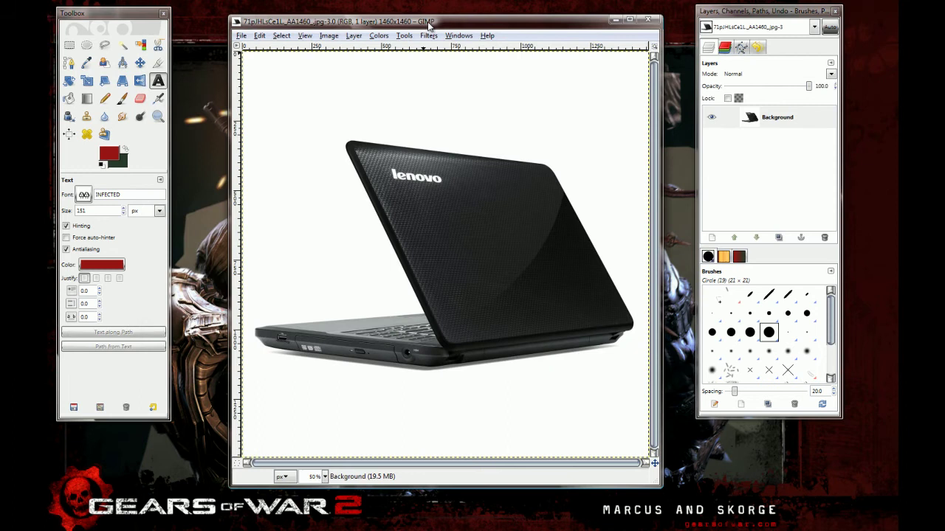
pyautogui.moveTo(430, 23); pyautogui.dragTo(405, 18)
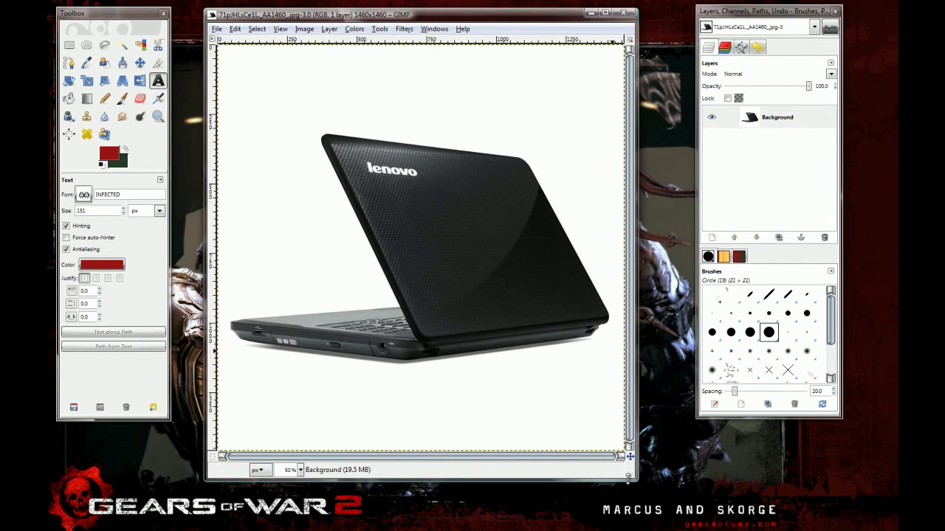
# - Add an alpha channel to the laptop photo's Background layer
pyautogui.moveTo(633, 477); pyautogui.dragTo(654, 478)
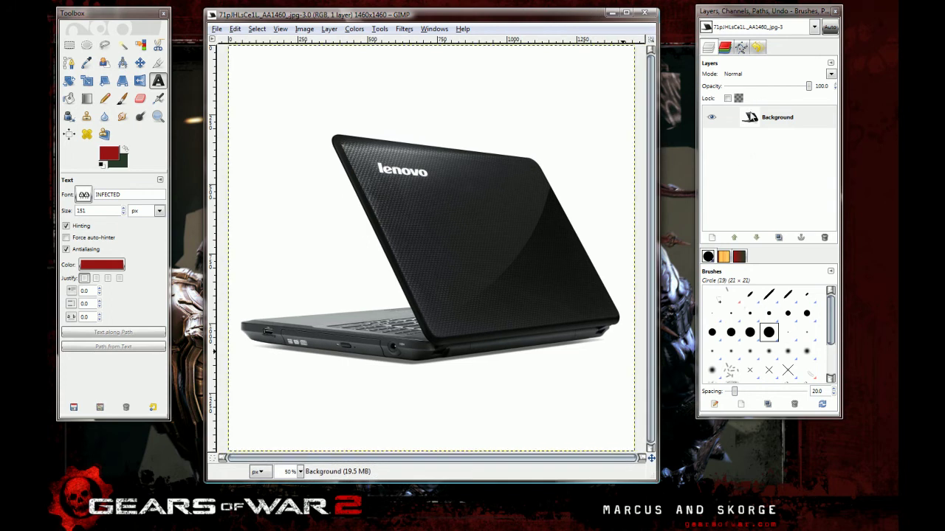
pyautogui.rightClick(756, 122)
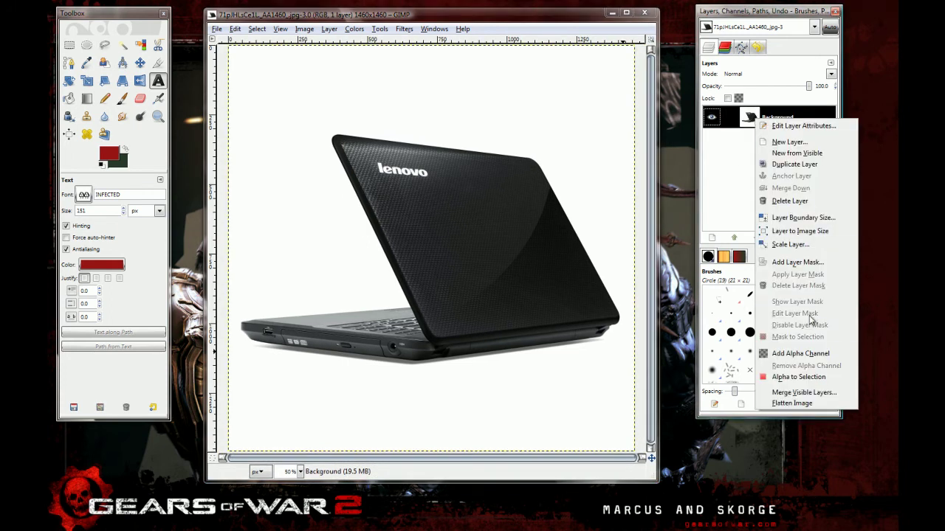
pyautogui.click(792, 357)
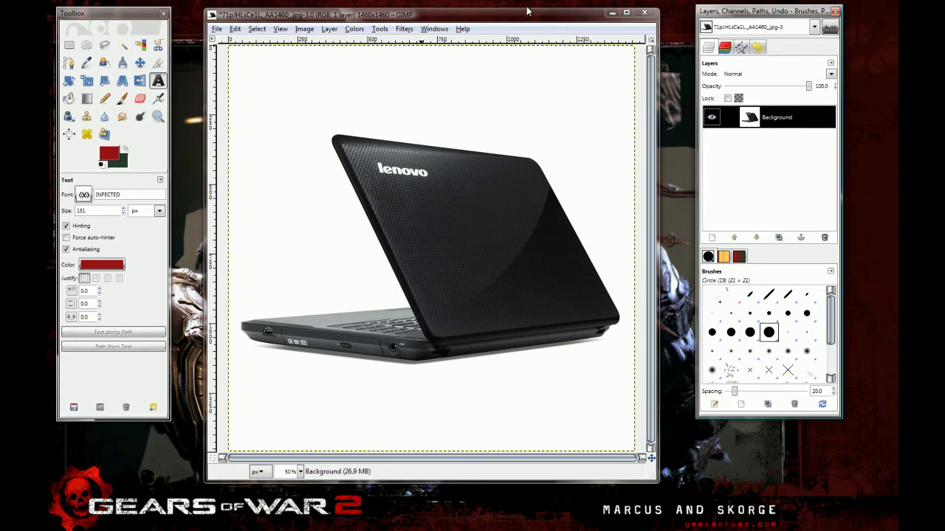
pyautogui.click(143, 46)
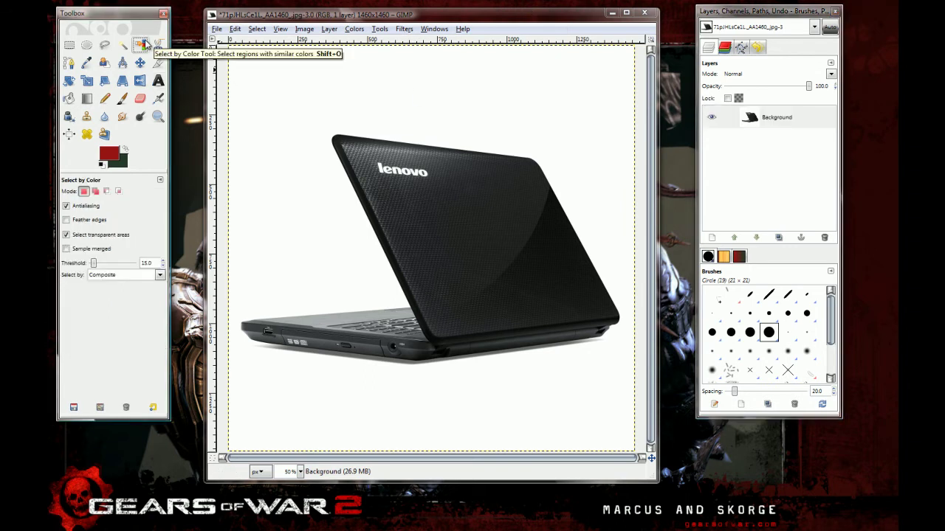
# - Select the white area by colour, cut it away, and deselect everything
pyautogui.click(341, 86)
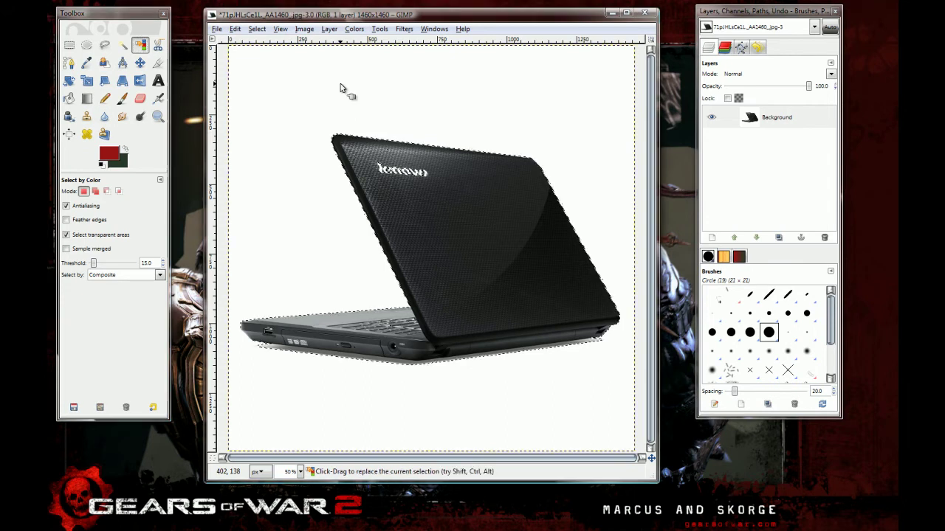
pyautogui.hotkey('ctrl', 'x')
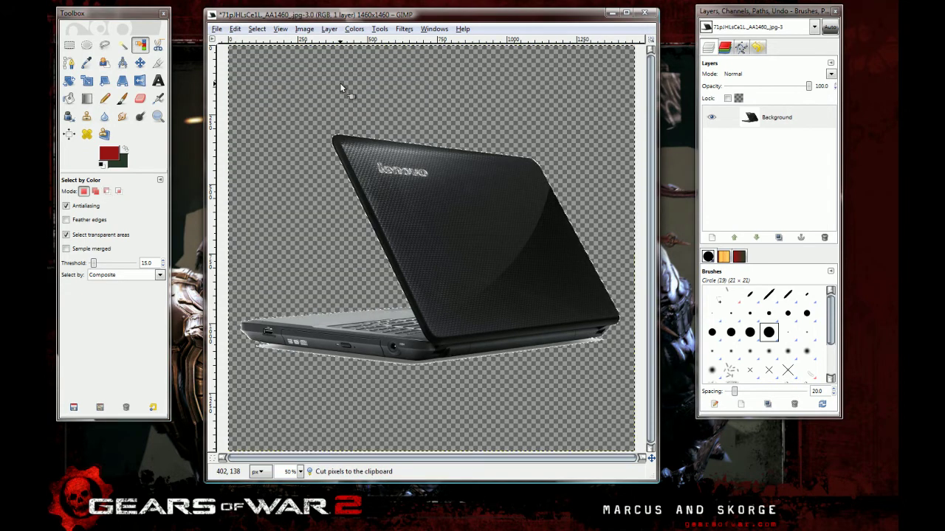
pyautogui.hotkey('ctrl', 'shift')
pyautogui.hotkey('ctrl', 'shift', 'a')
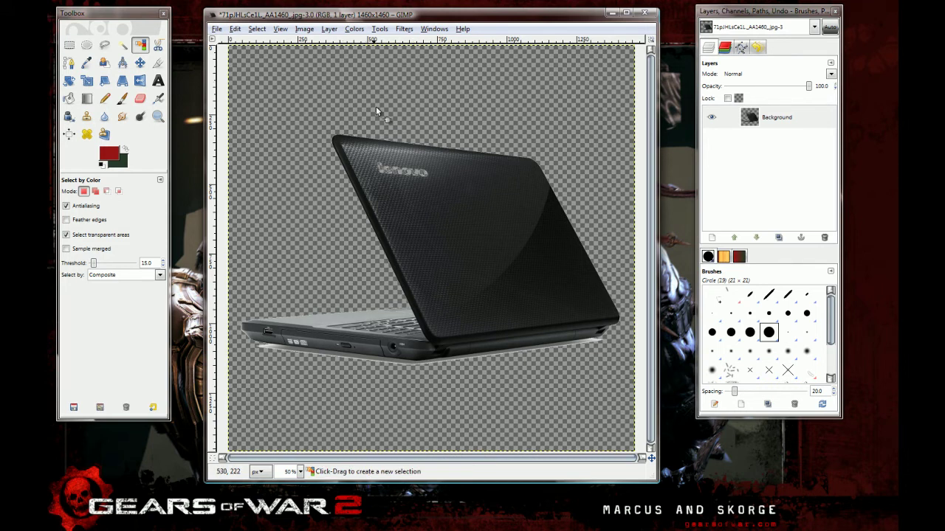
# - Create a transparent New Layer and lower it beneath the Background layer
pyautogui.rightClick(753, 119)
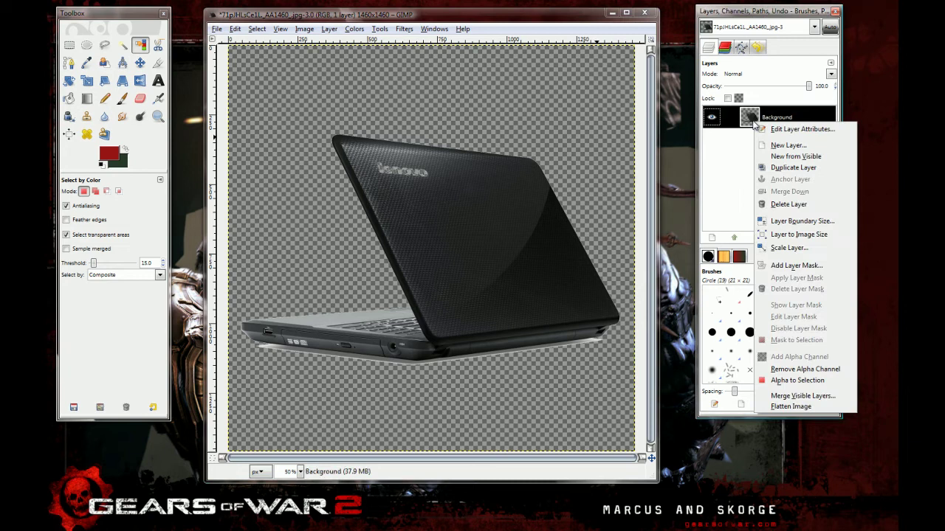
pyautogui.click(788, 152)
pyautogui.click(60, 190)
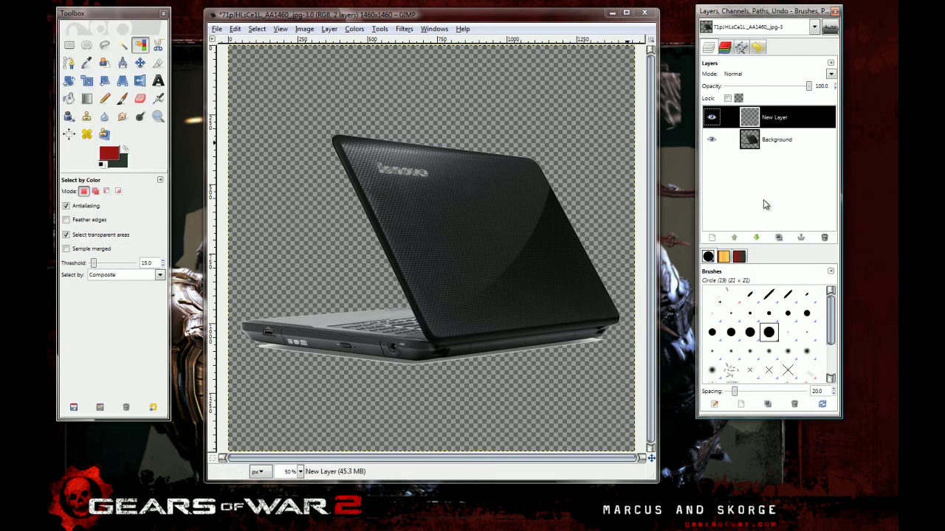
pyautogui.click(756, 236)
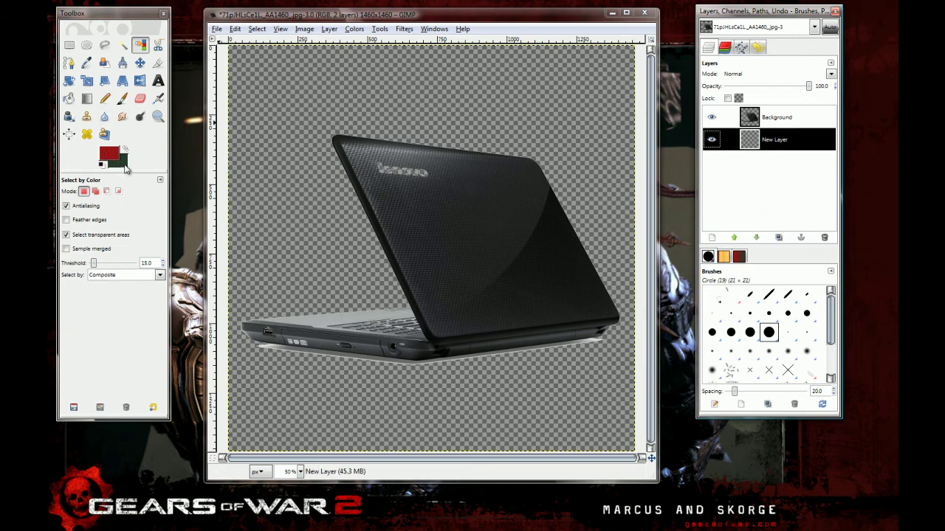
# - Choose the Blend tool with Radial shape and zoom out to see the whole image
pyautogui.click(86, 100)
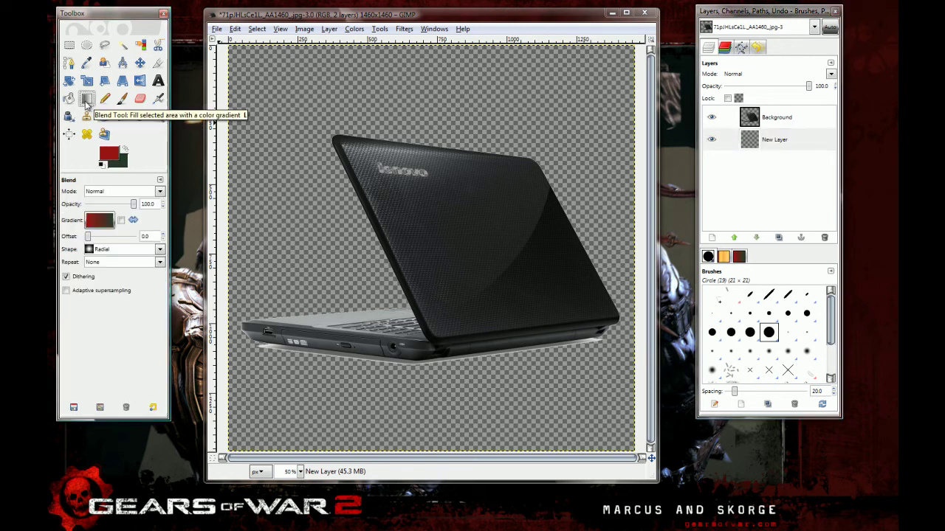
pyautogui.click(127, 250)
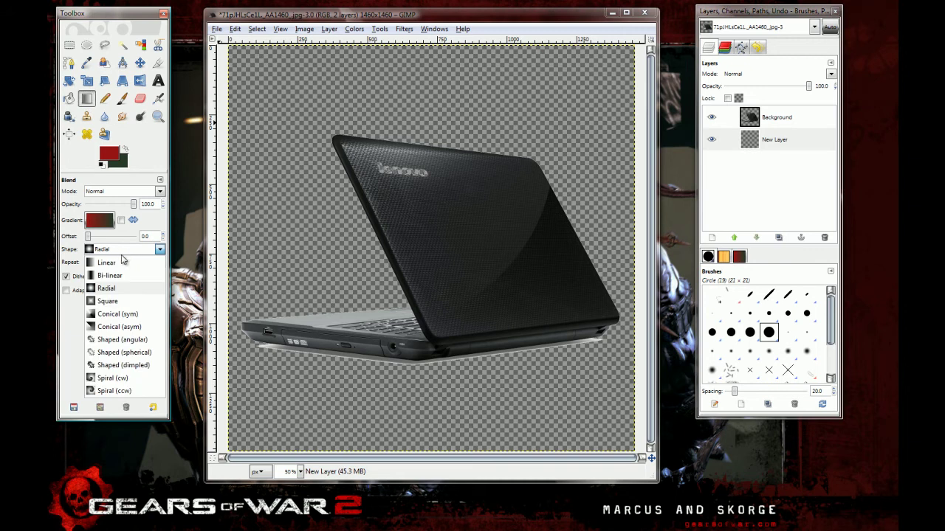
pyautogui.click(108, 289)
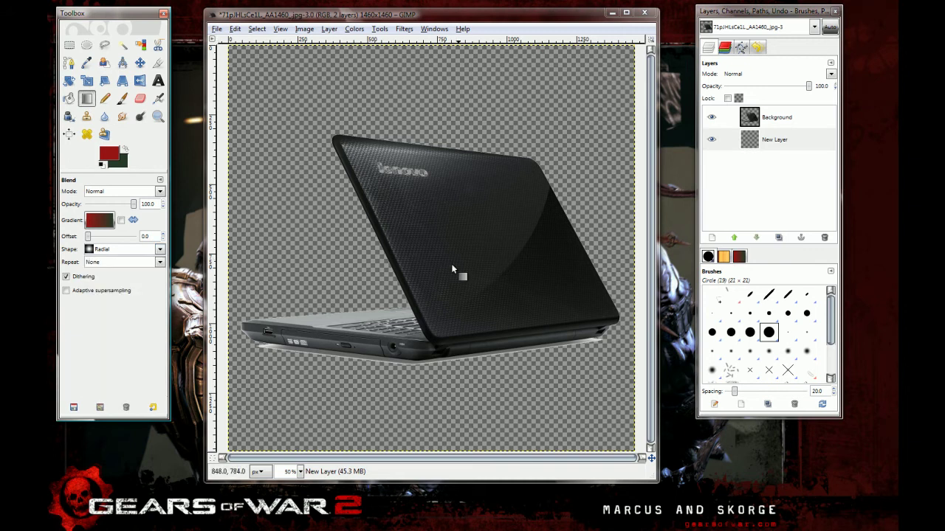
pyautogui.press('-')
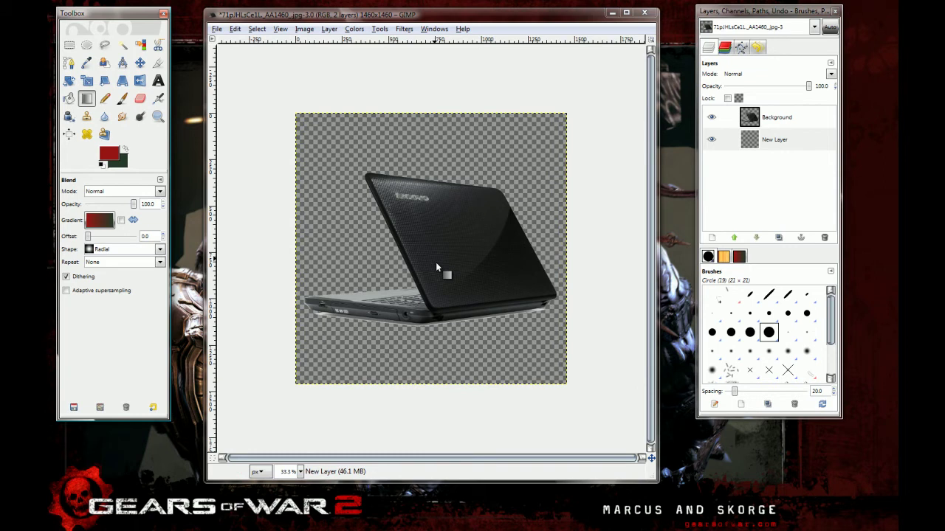
# - Drag a radial gradient from the laptop centre to the top-left corner, redoing it with swapped colours
pyautogui.moveTo(435, 252); pyautogui.dragTo(343, 158)
pyautogui.moveTo(311, 130); pyautogui.dragTo(297, 115)
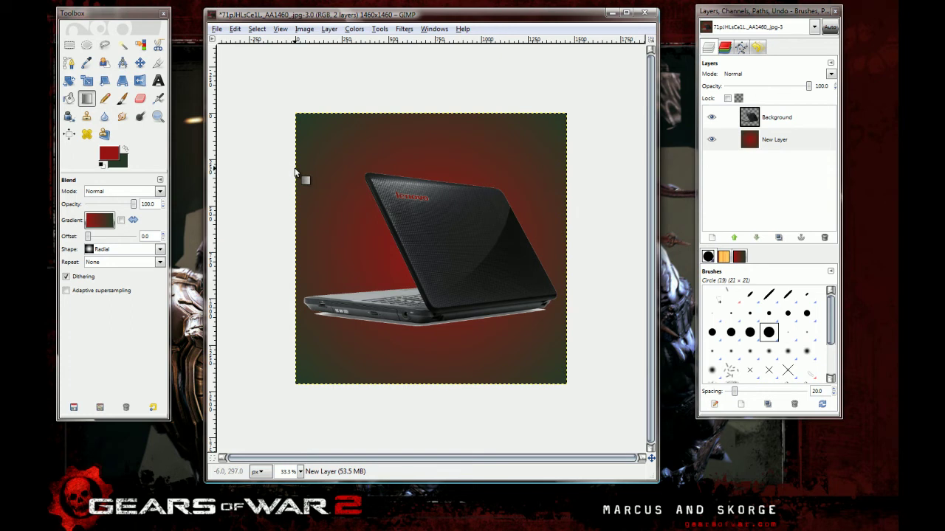
pyautogui.hotkey('ctrl', 'z')
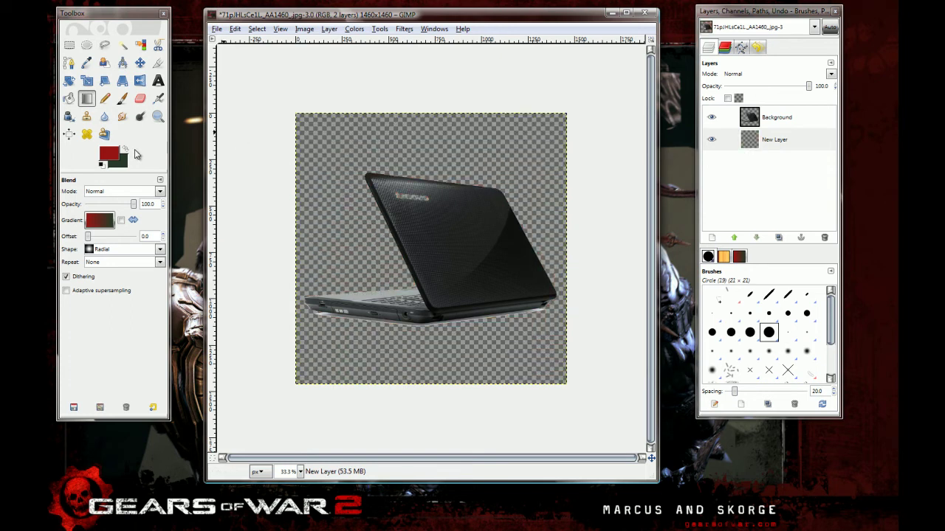
pyautogui.click(126, 148)
pyautogui.moveTo(438, 249); pyautogui.dragTo(289, 114)
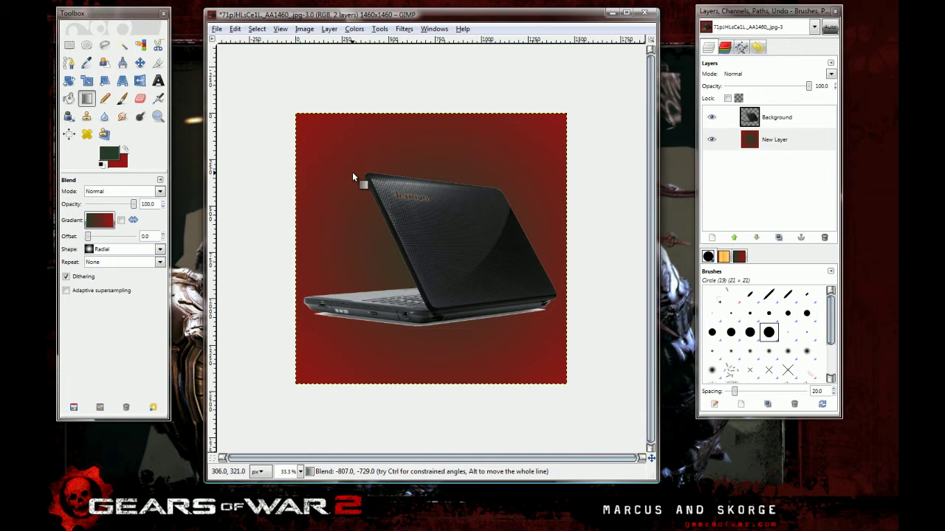
# - Switch the Blend shape to Linear and drag a top-to-bottom green-to-red gradient
pyautogui.click(89, 221)
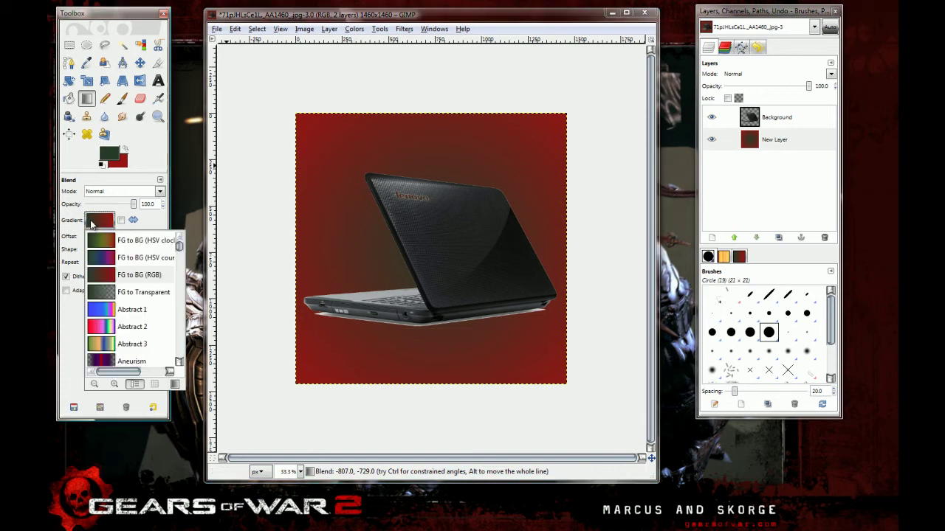
pyautogui.click(91, 221)
pyautogui.click(106, 249)
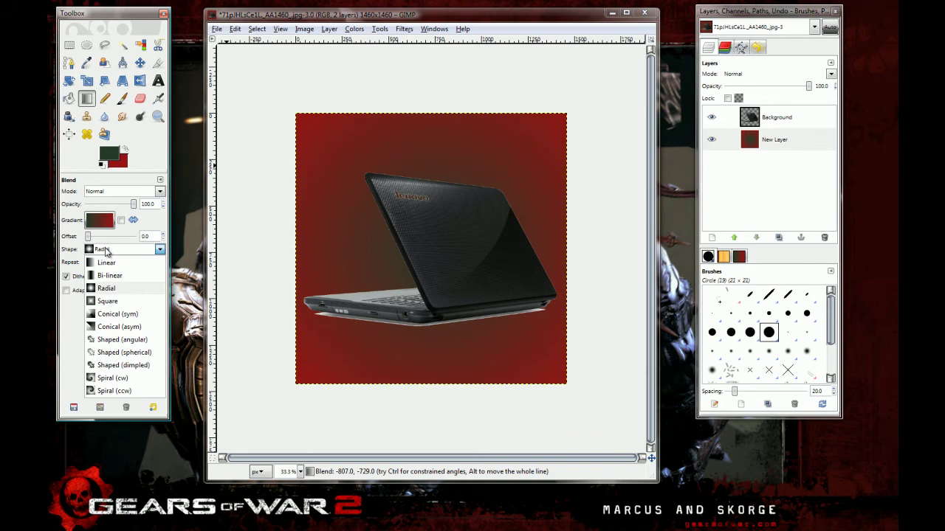
pyautogui.click(105, 249)
pyautogui.click(106, 249)
pyautogui.click(107, 262)
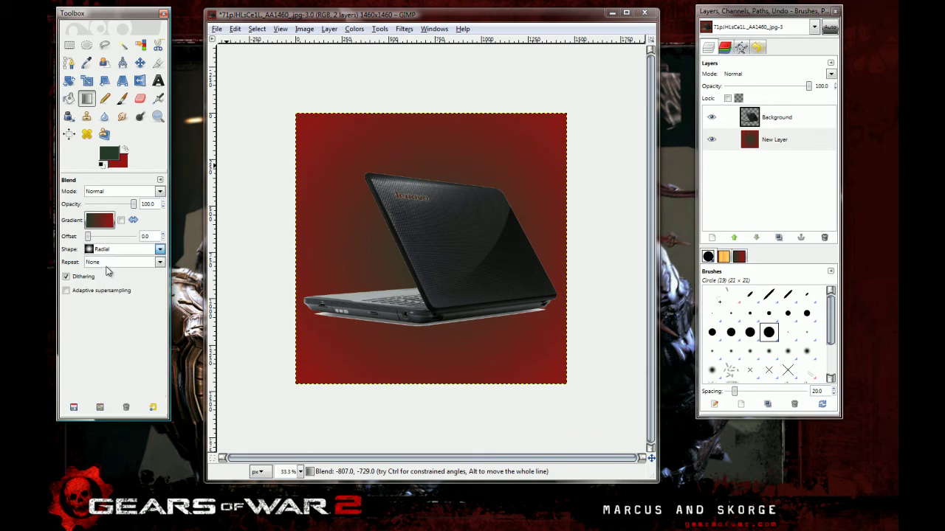
pyautogui.moveTo(420, 84); pyautogui.dragTo(423, 423)
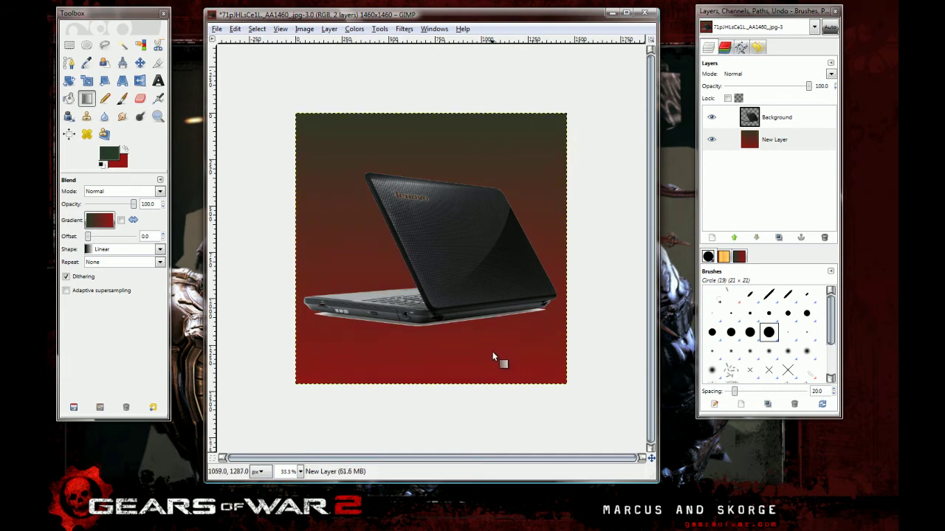
# - Set the background colour to black and redraw the vertical gradient from green to black
pyautogui.click(125, 161)
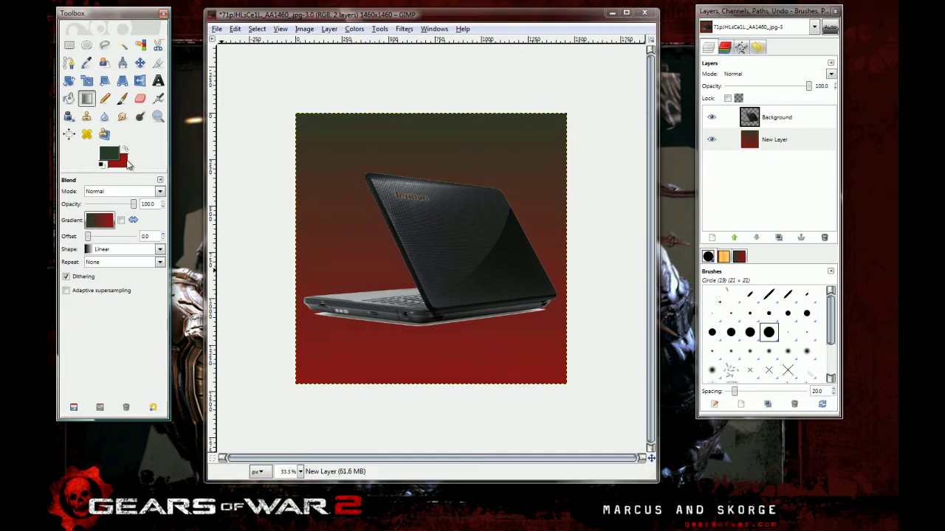
pyautogui.click(155, 132)
pyautogui.click(159, 174)
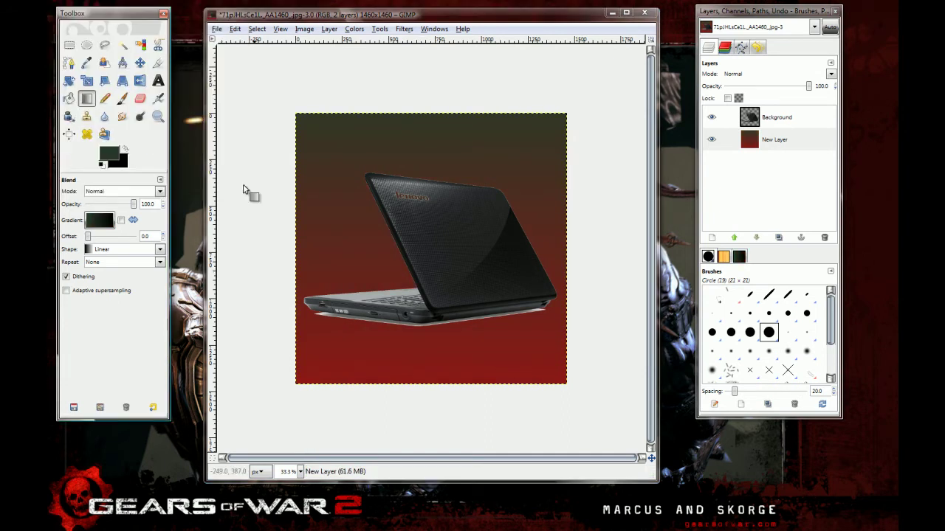
pyautogui.moveTo(402, 111); pyautogui.dragTo(440, 410)
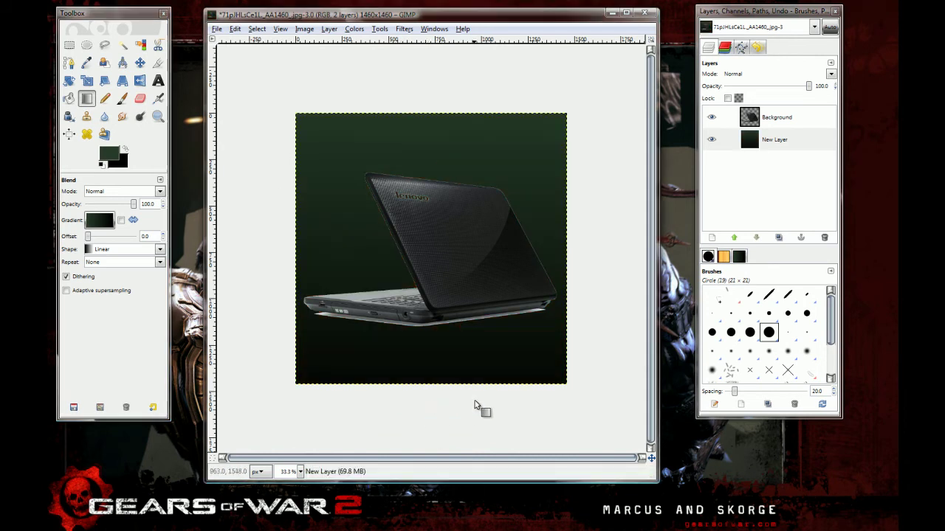
# - Duplicate the Background layer and hide the resulting Background copy
pyautogui.click(753, 117)
pyautogui.rightClick(752, 116)
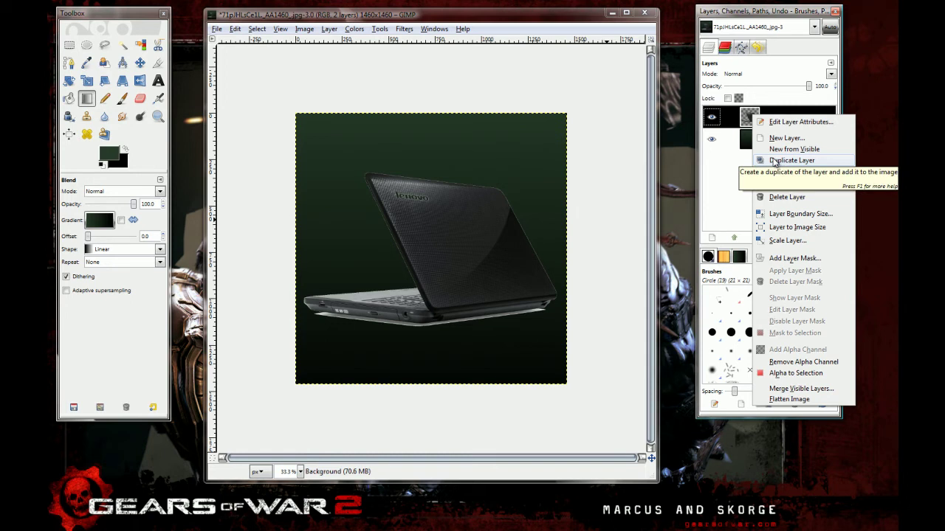
pyautogui.click(773, 162)
pyautogui.click(754, 142)
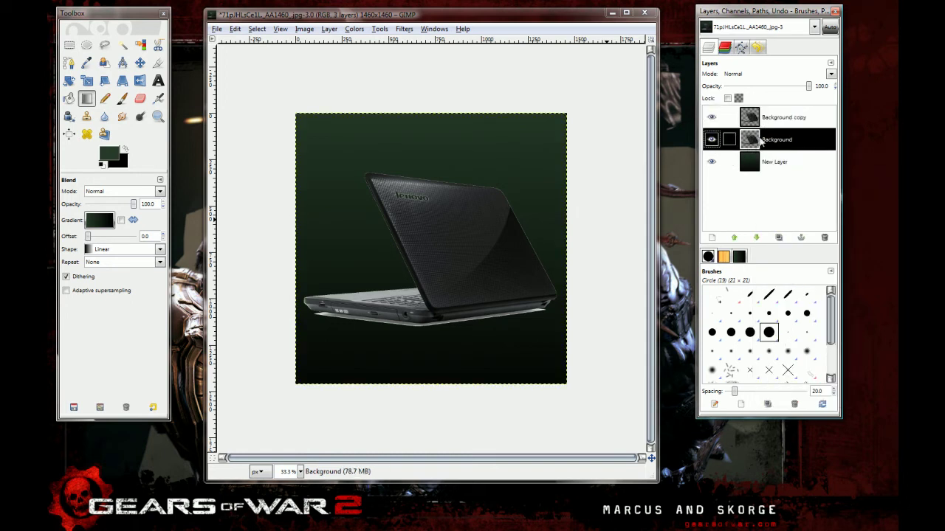
pyautogui.click(711, 116)
# - Apply a Gaussian Blur to the Background layer
pyautogui.click(403, 28)
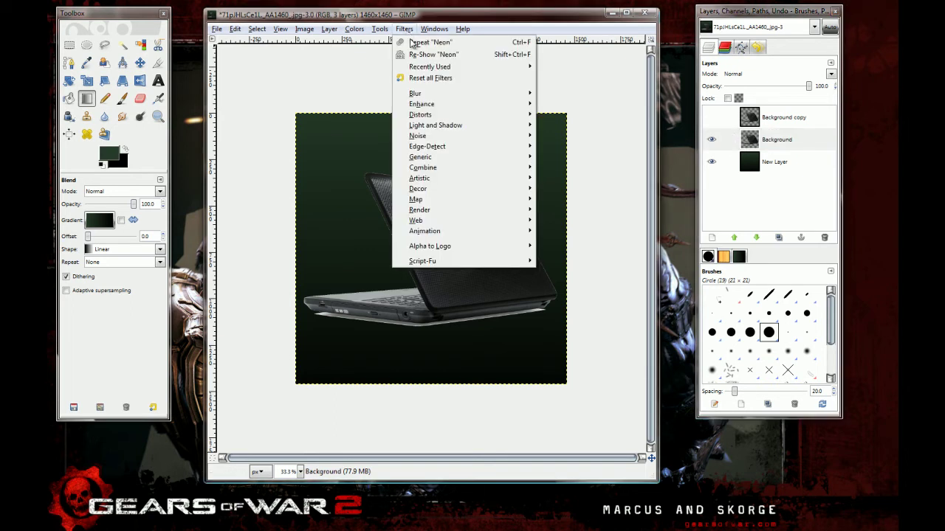
pyautogui.moveTo(487, 93)
pyautogui.click(565, 104)
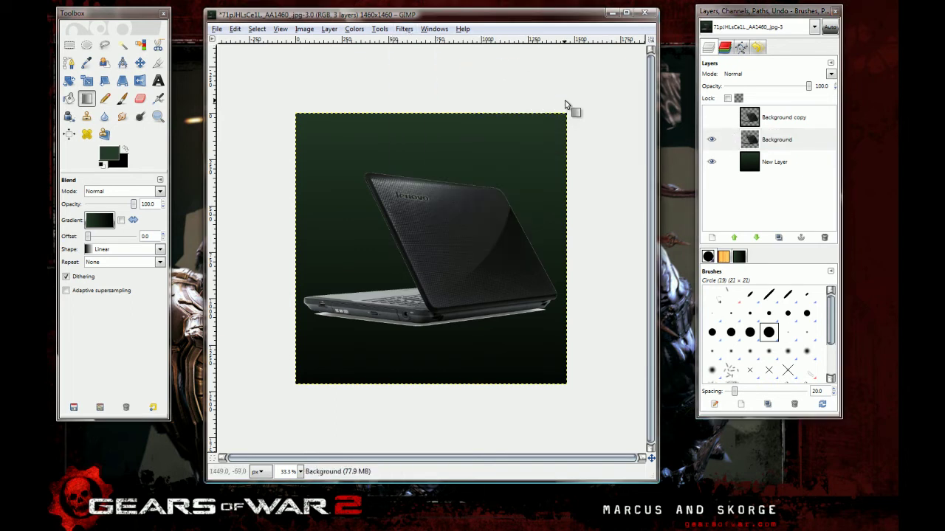
pyautogui.doubleClick(52, 214)
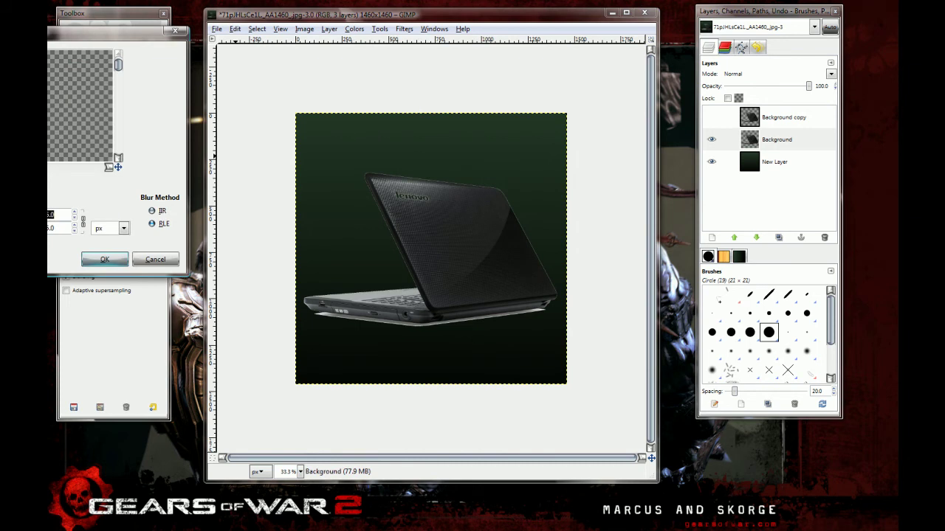
pyautogui.click(96, 263)
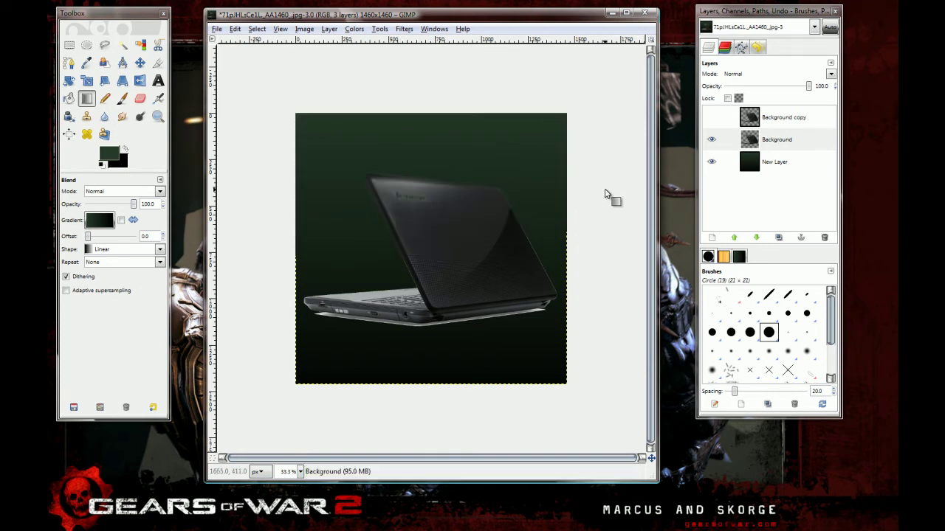
# - Show Background copy again and duplicate the blurred Background as Background copy#1
pyautogui.click(711, 118)
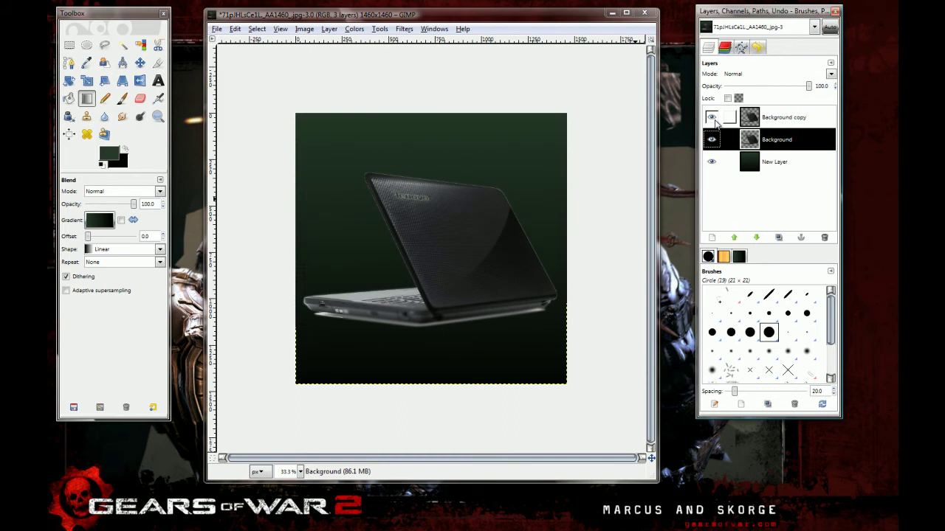
pyautogui.rightClick(747, 145)
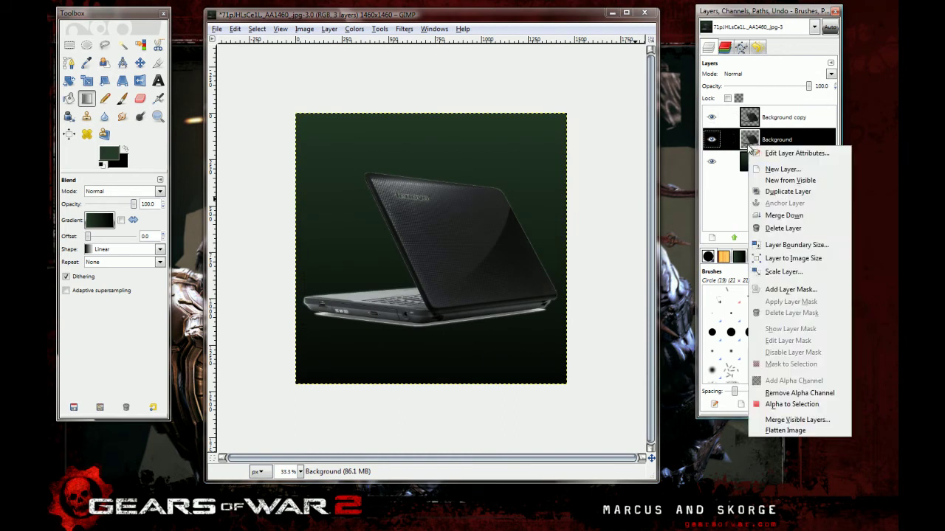
pyautogui.click(772, 200)
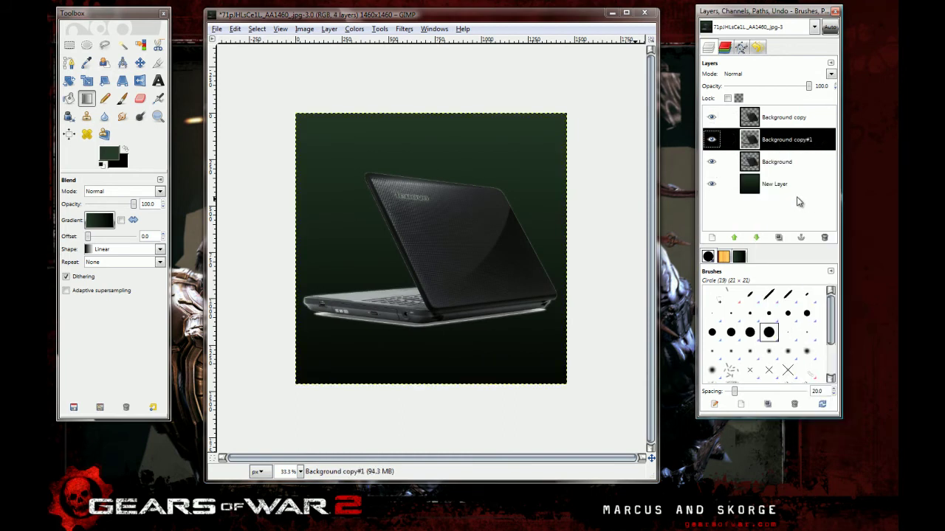
pyautogui.click(755, 164)
# - Delete the Background copy#1 and Background copy layers
pyautogui.rightClick(754, 144)
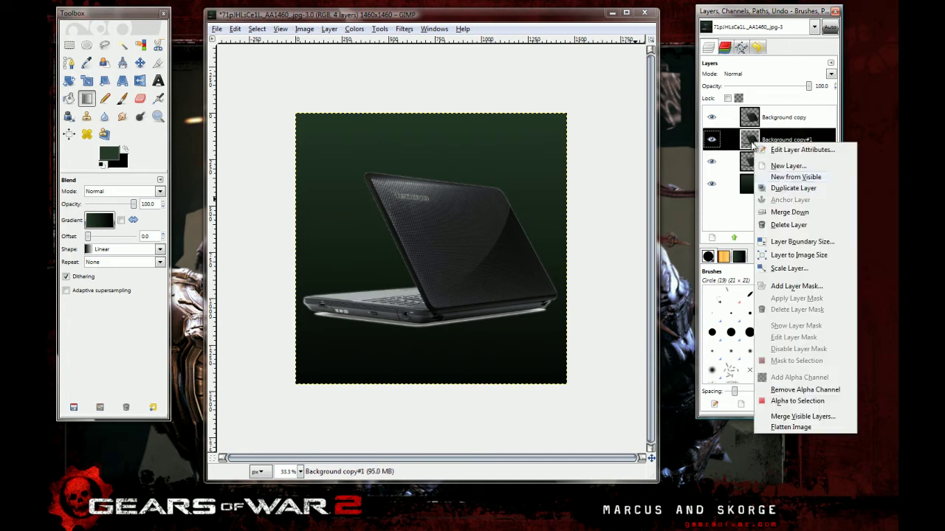
pyautogui.click(783, 225)
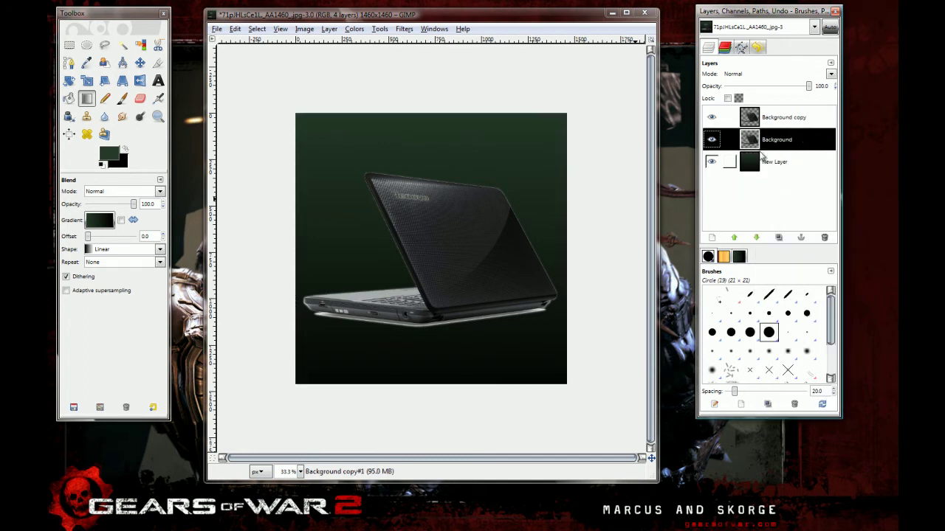
pyautogui.rightClick(760, 127)
pyautogui.click(779, 190)
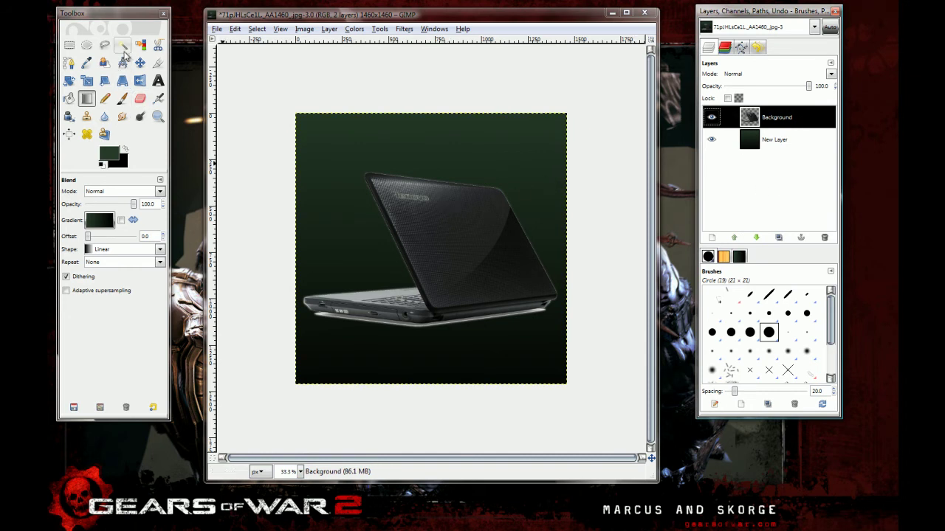
# - With the Paths tool, place curved anchors looping around the laptop, from lower left to top right
pyautogui.click(73, 66)
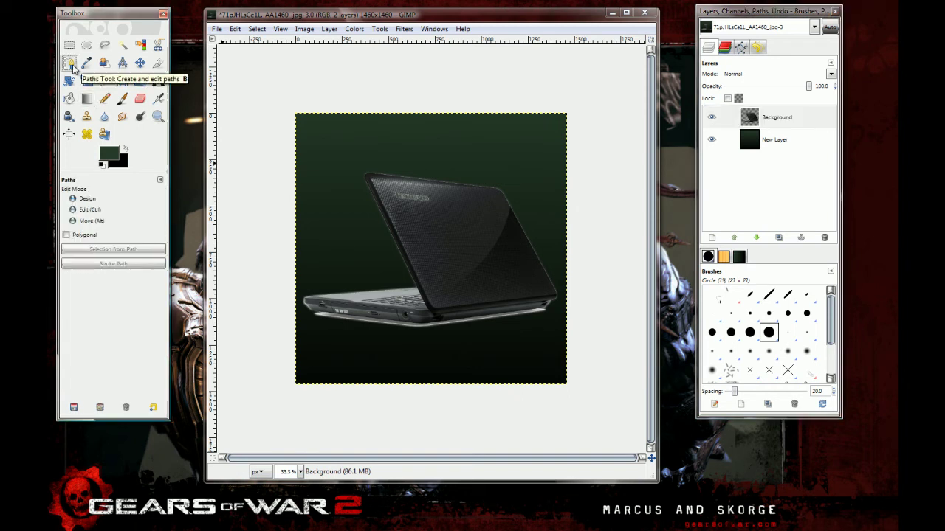
pyautogui.click(301, 348)
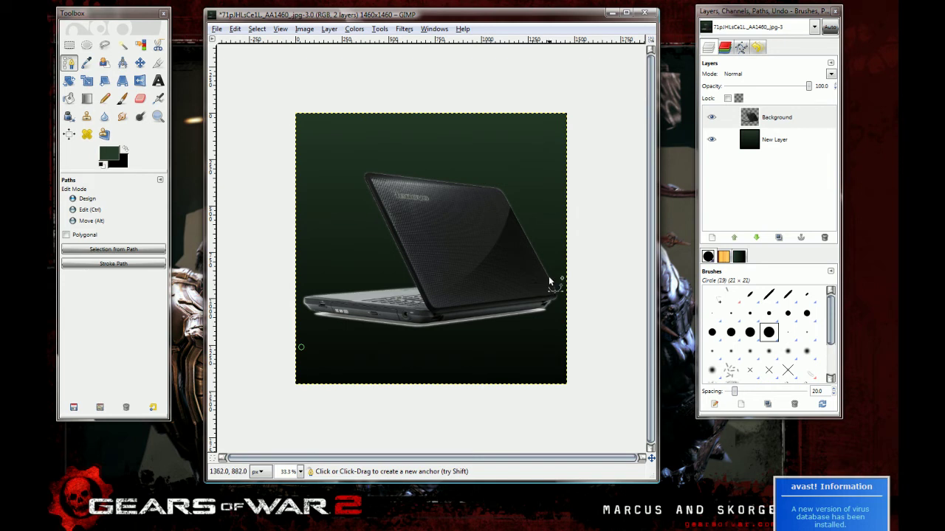
pyautogui.moveTo(555, 276); pyautogui.dragTo(488, 242)
pyautogui.moveTo(329, 276); pyautogui.dragTo(361, 225)
pyautogui.moveTo(544, 221)
pyautogui.mouseDown()
pyautogui.moveTo(550, 200)
pyautogui.moveTo(471, 178)
pyautogui.mouseUp()
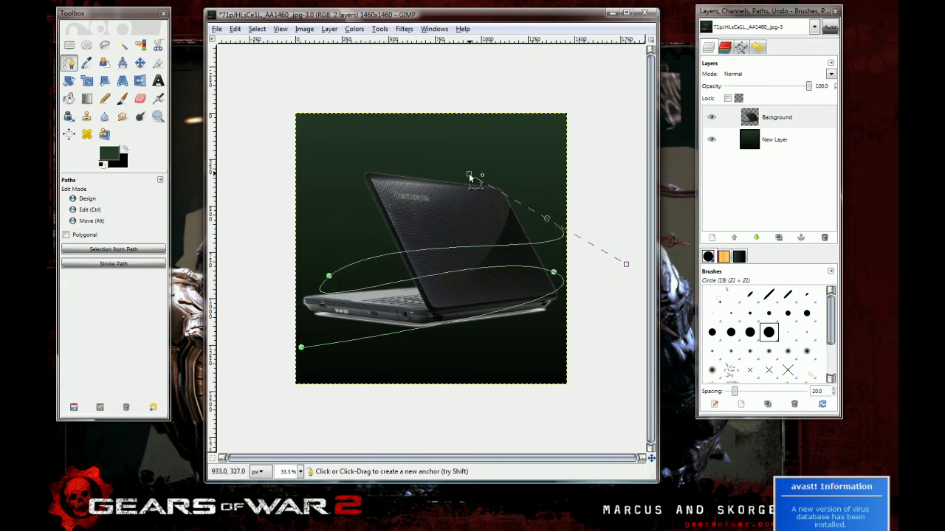
pyautogui.click(318, 164)
pyautogui.moveTo(323, 136); pyautogui.dragTo(409, 147)
pyautogui.click(537, 131)
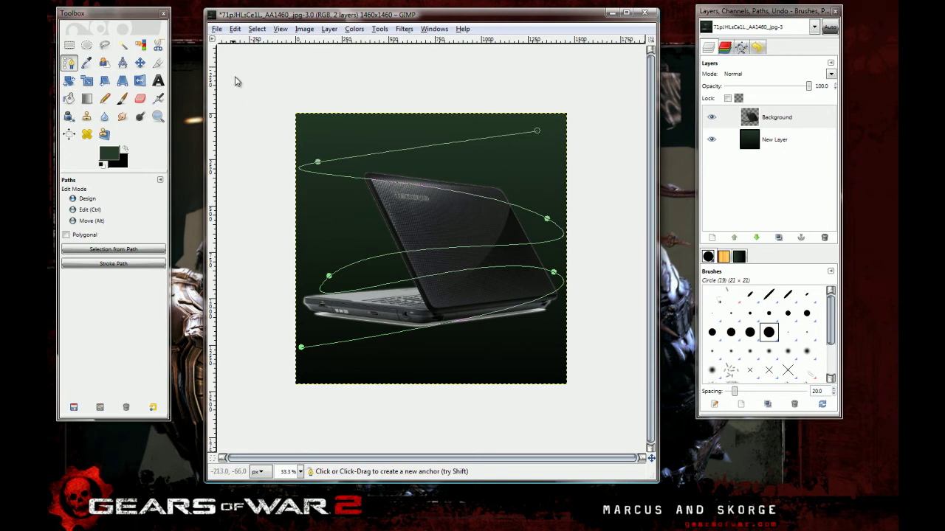
# - Stroke the spiral path onto the Background layer with the Paintbrush
pyautogui.click(235, 29)
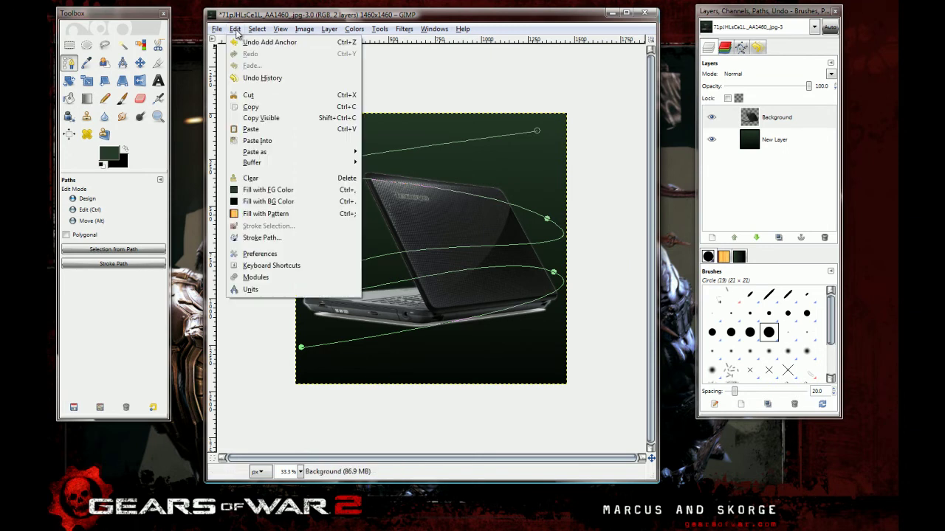
pyautogui.click(262, 238)
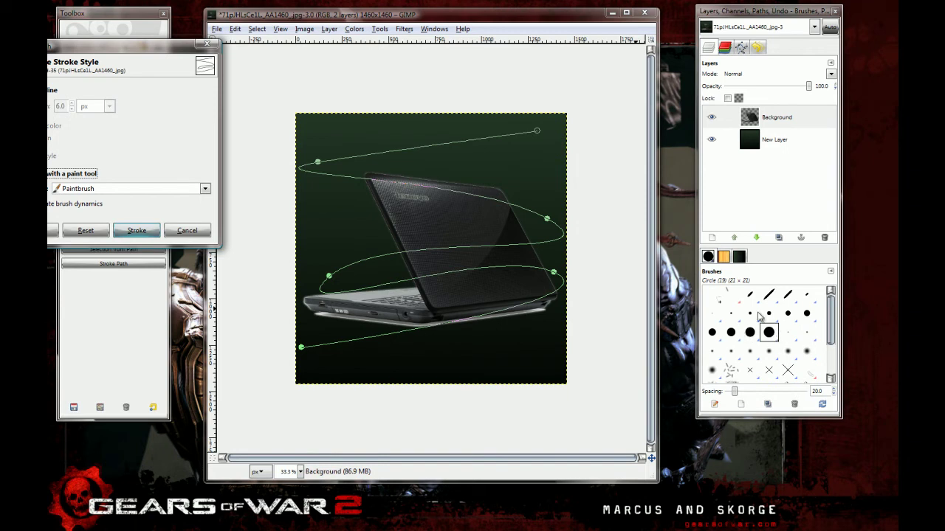
pyautogui.click(147, 232)
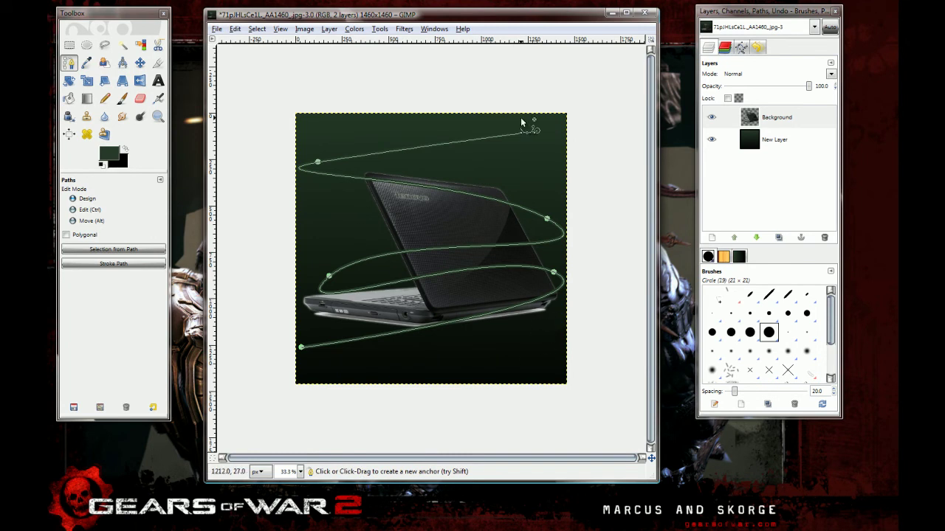
pyautogui.click(405, 29)
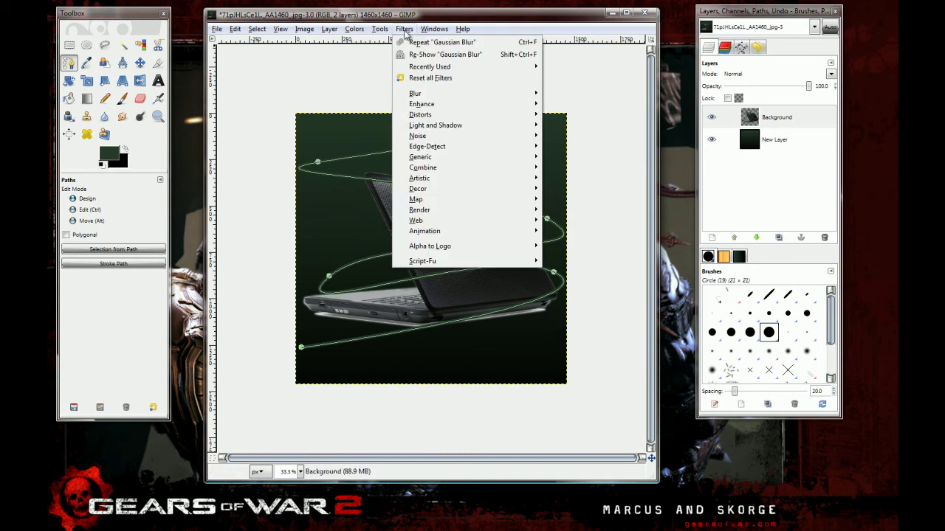
pyautogui.click(775, 124)
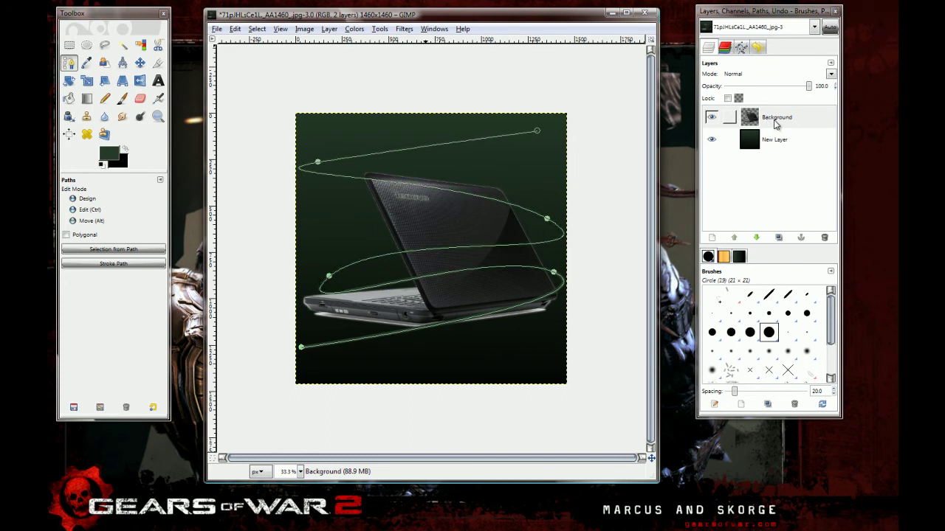
# - Add a new transparent layer, New Layer#1, to the image
pyautogui.rightClick(756, 121)
pyautogui.click(786, 141)
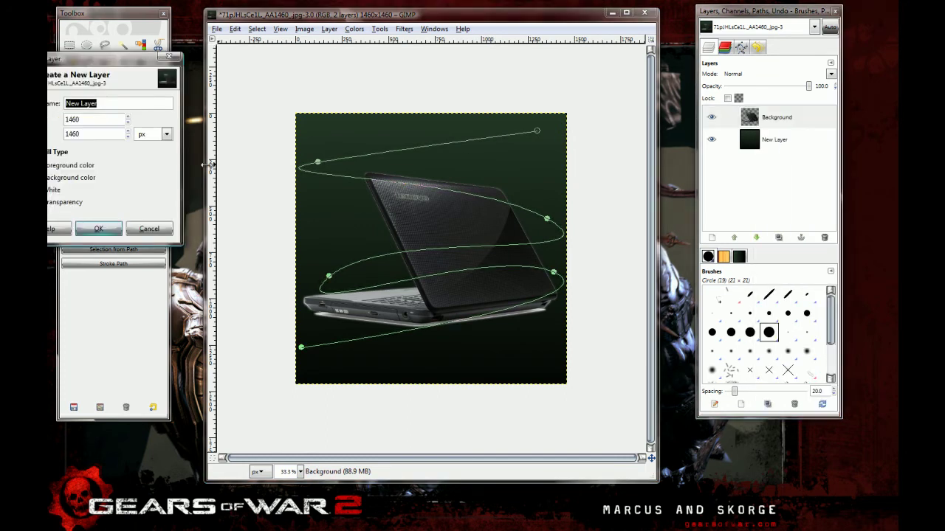
pyautogui.click(126, 229)
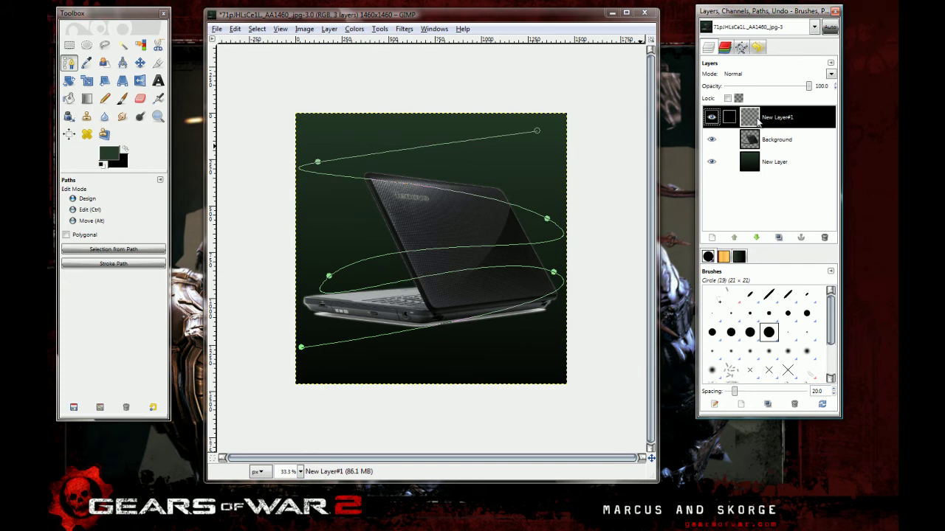
# - Stroke the spiral path with the Paintbrush onto New Layer#1 and select that layer
pyautogui.click(257, 28)
pyautogui.moveTo(235, 29)
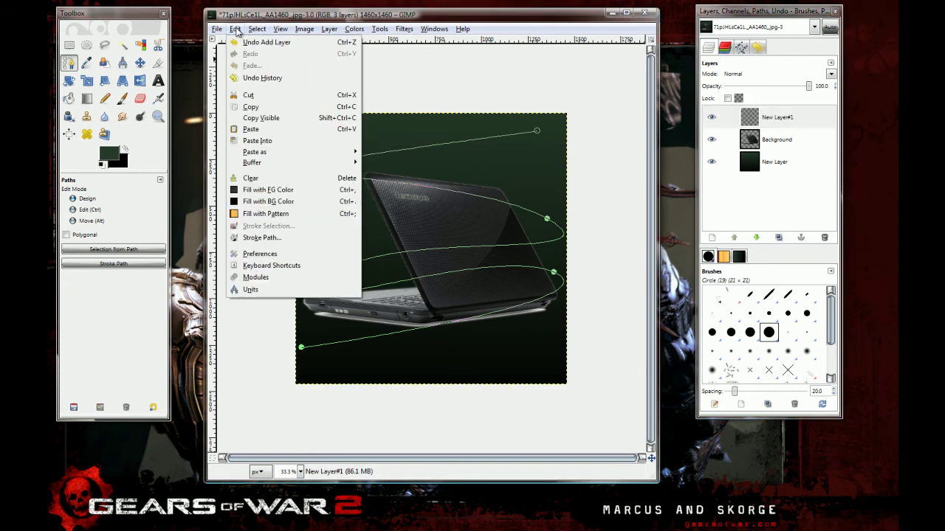
pyautogui.click(259, 237)
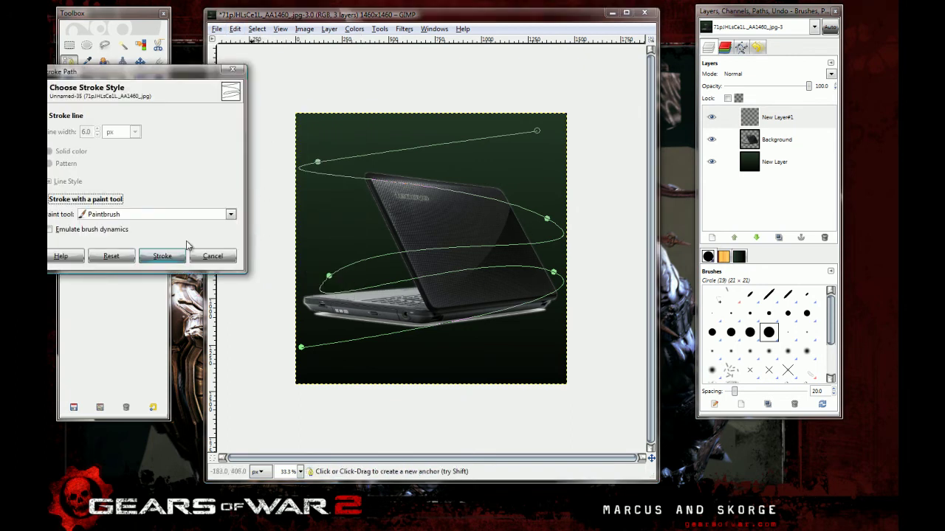
pyautogui.click(164, 256)
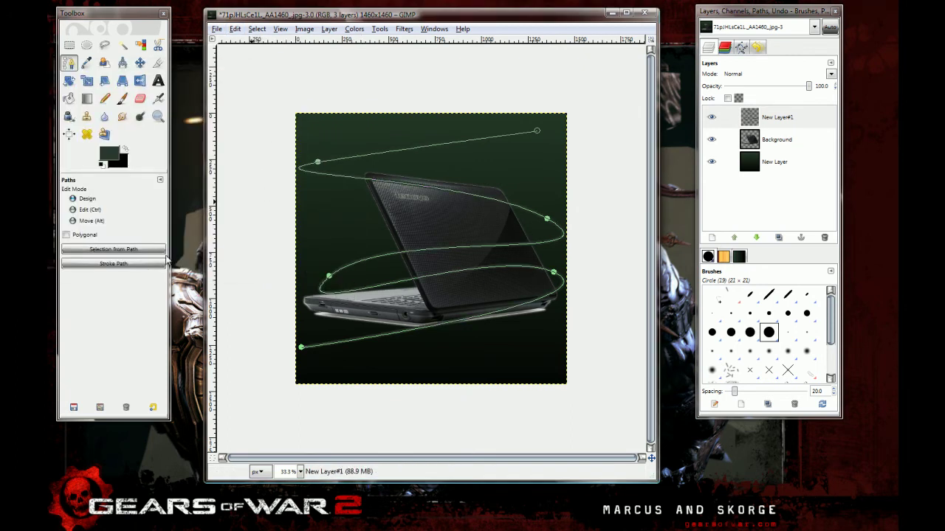
pyautogui.click(785, 120)
pyautogui.click(403, 28)
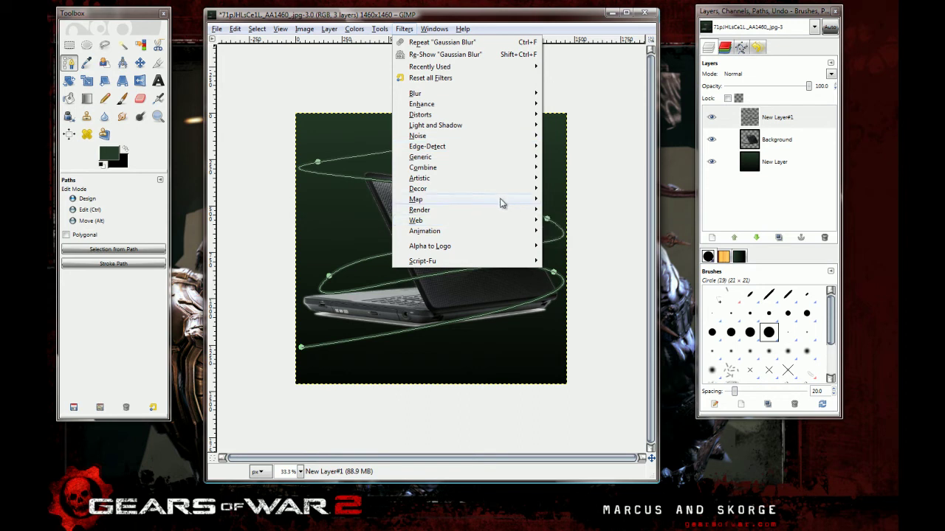
# - Apply the Neon effect to the spiral with effect size 30 and purple glow colour 49136b
pyautogui.moveTo(528, 254)
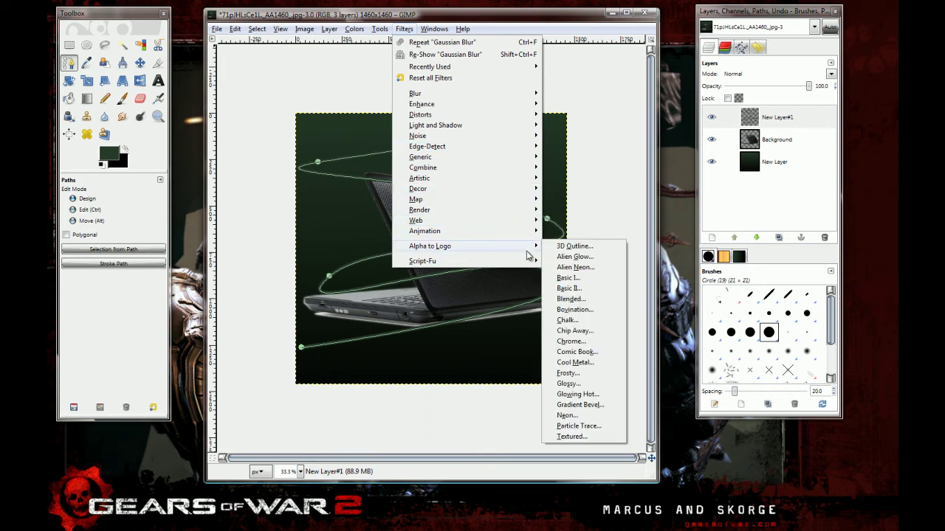
pyautogui.click(580, 414)
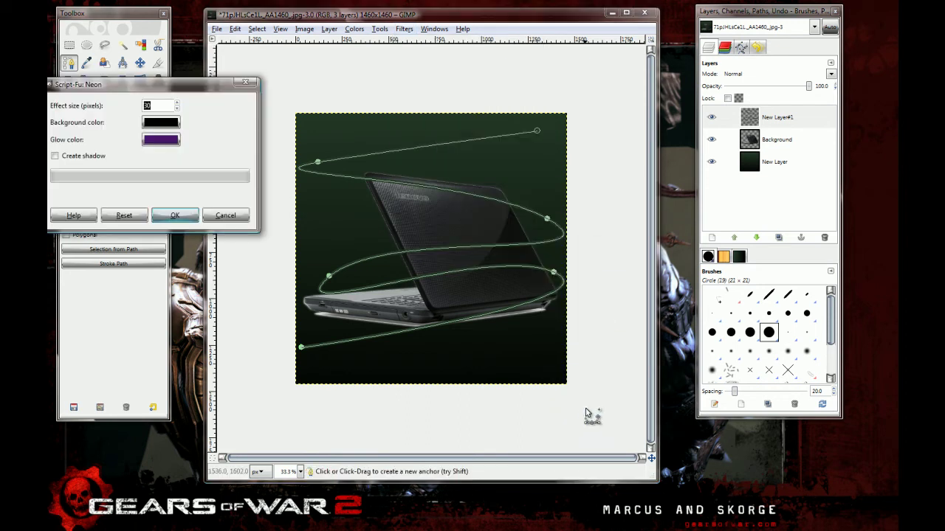
pyautogui.click(165, 143)
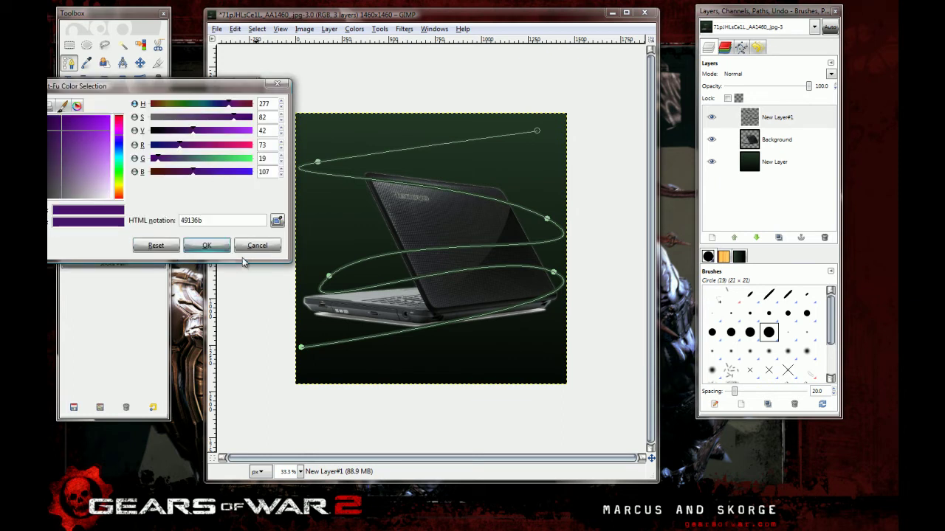
pyautogui.click(212, 248)
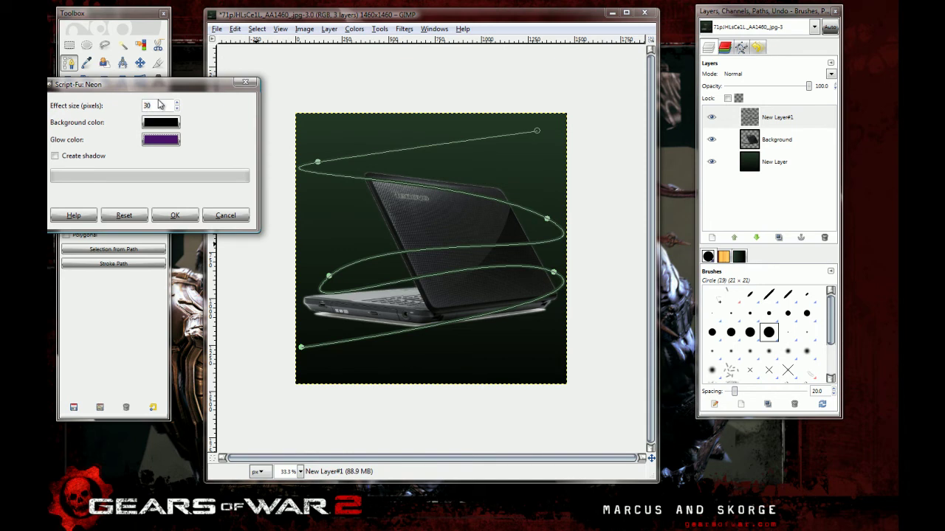
pyautogui.click(185, 218)
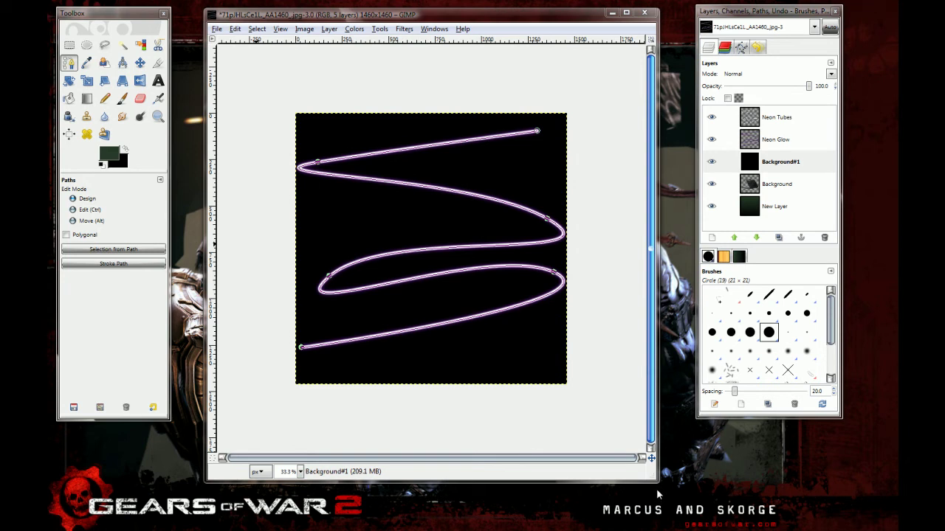
# - Delete the black Background#1 layer and merge Neon Tubes down into the Neon Glow layer
pyautogui.rightClick(749, 164)
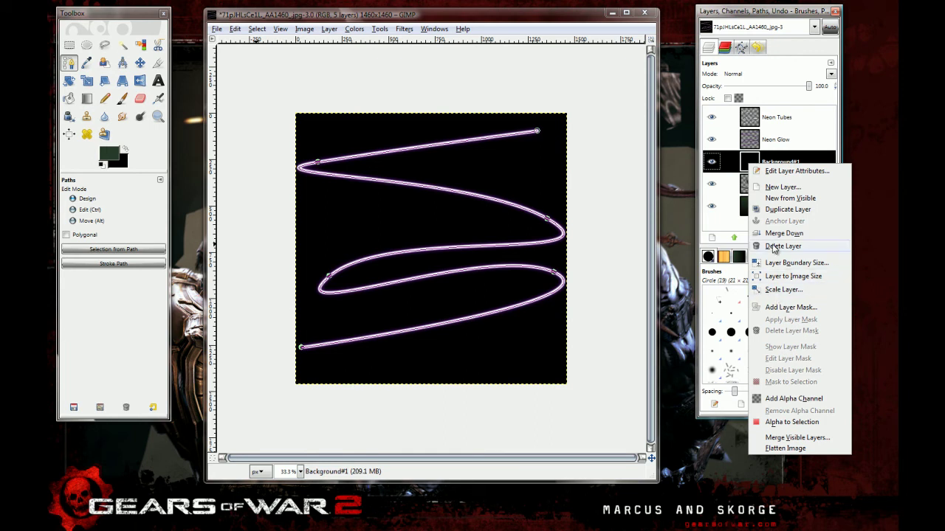
pyautogui.click(783, 245)
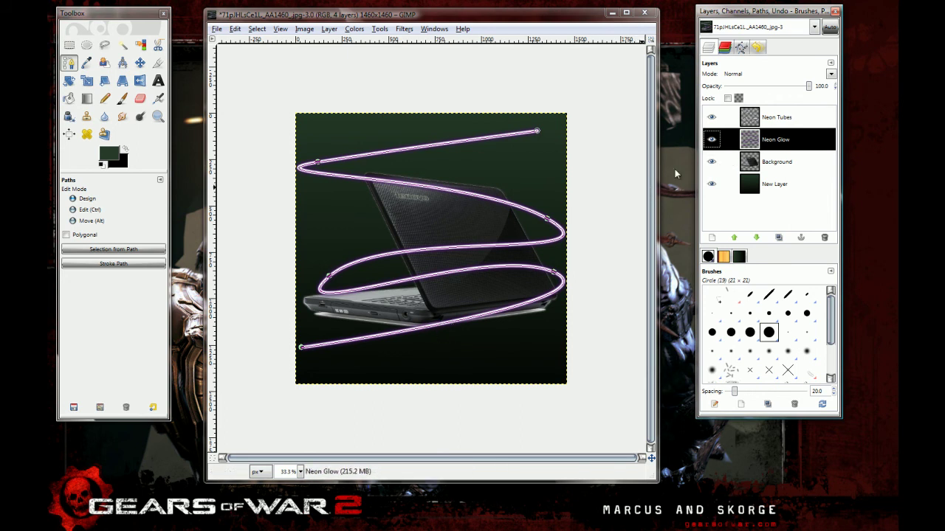
pyautogui.rightClick(772, 118)
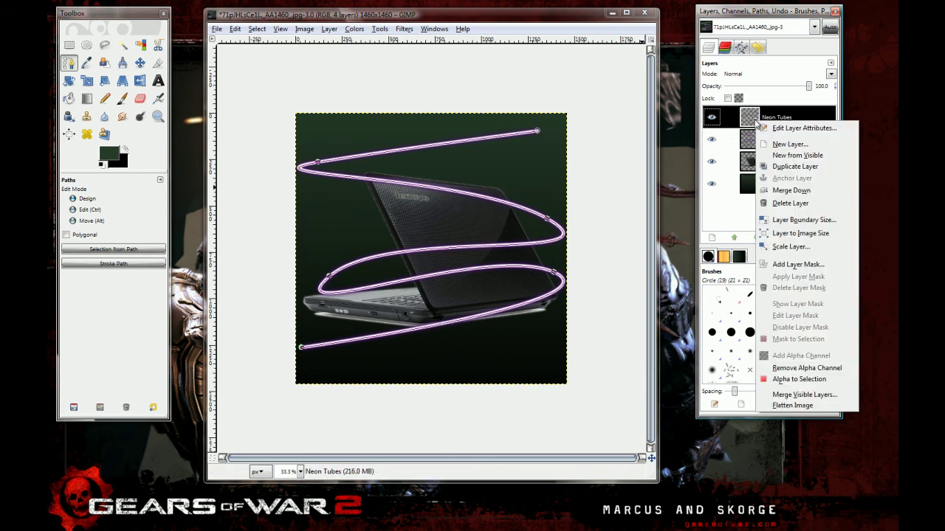
pyautogui.click(788, 194)
pyautogui.click(141, 99)
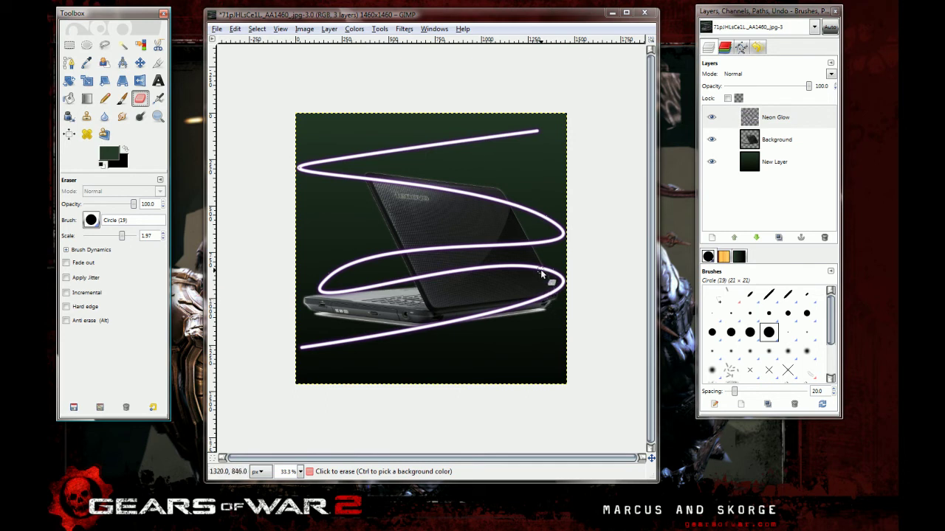
# - Erase the neon line fragments crossing the laptop lid on the Neon Glow layer
pyautogui.scroll(4, 540, 269)
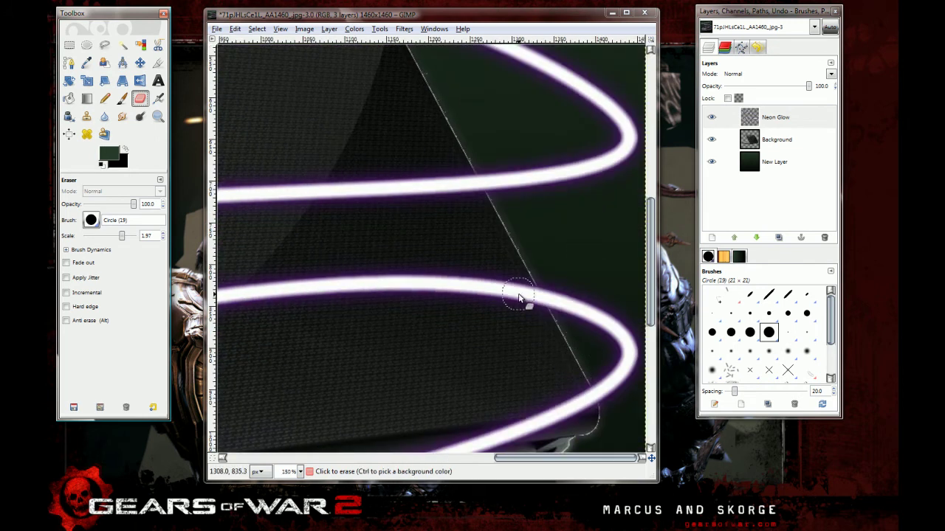
pyautogui.moveTo(519, 297)
pyautogui.mouseDown()
pyautogui.moveTo(527, 301)
pyautogui.moveTo(521, 296)
pyautogui.mouseUp()
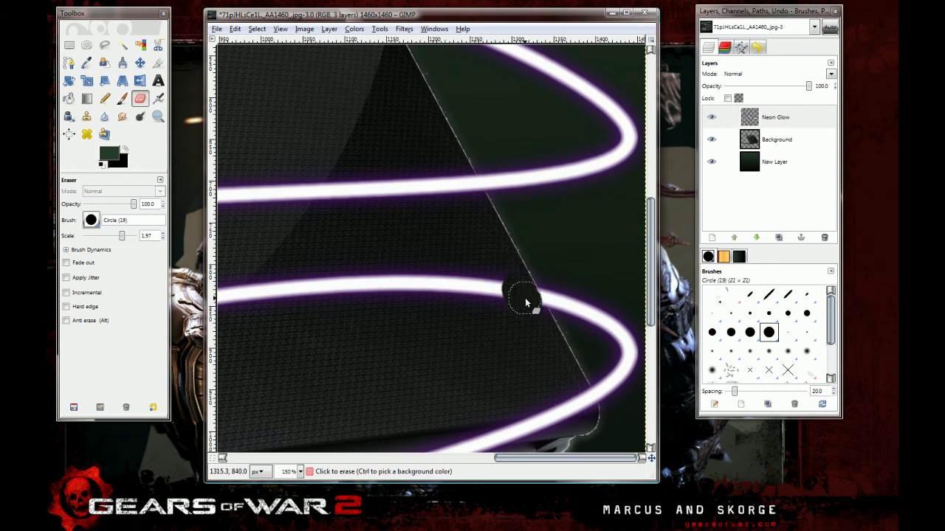
pyautogui.keyDown('ctrl'); pyautogui.scroll(-3, 533, 319); pyautogui.keyUp('ctrl')
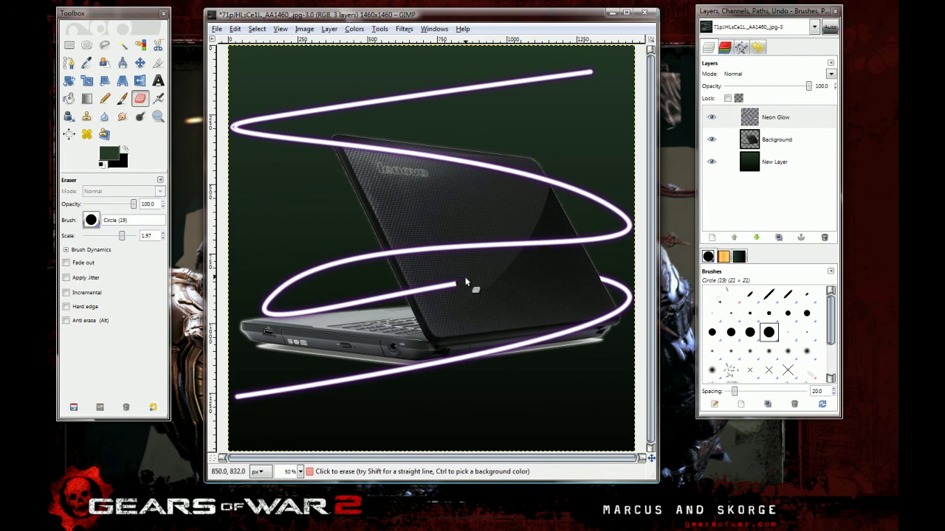
pyautogui.moveTo(435, 297); pyautogui.dragTo(431, 299)
pyautogui.scroll(4, 420, 288)
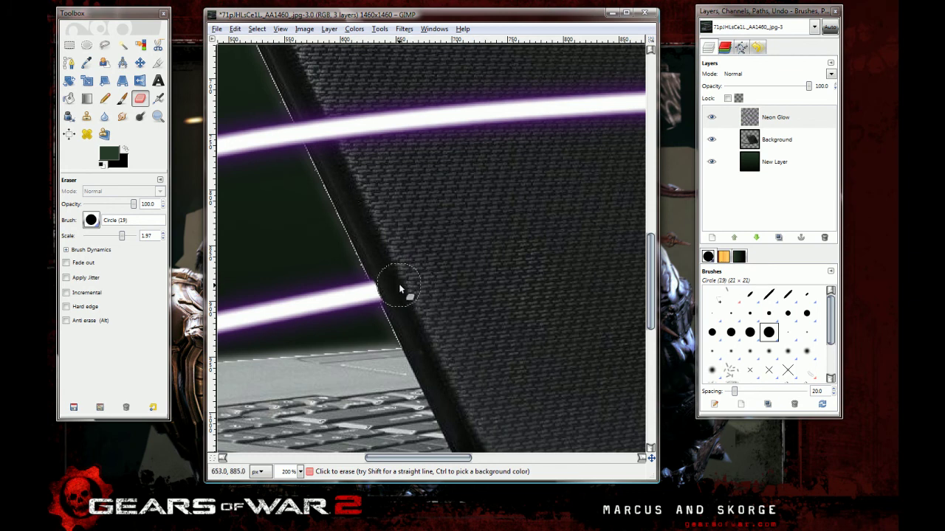
pyautogui.keyDown('ctrl'); pyautogui.scroll(-4, 473, 273); pyautogui.keyUp('ctrl')
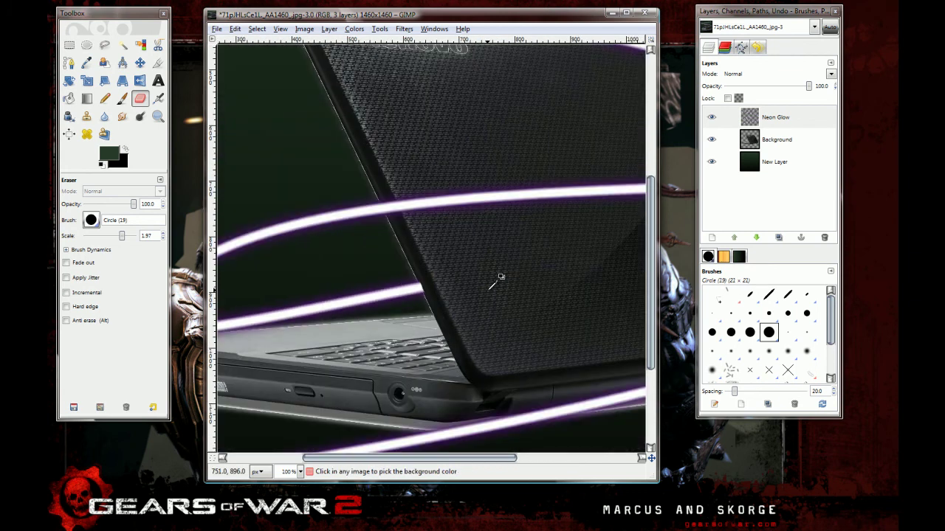
pyautogui.keyDown('ctrl'); pyautogui.scroll(-1, 514, 278); pyautogui.keyUp('ctrl')
pyautogui.keyDown('ctrl'); pyautogui.scroll(1, 495, 277); pyautogui.keyUp('ctrl')
pyautogui.keyDown('ctrl'); pyautogui.scroll(-1, 487, 276); pyautogui.keyUp('ctrl')
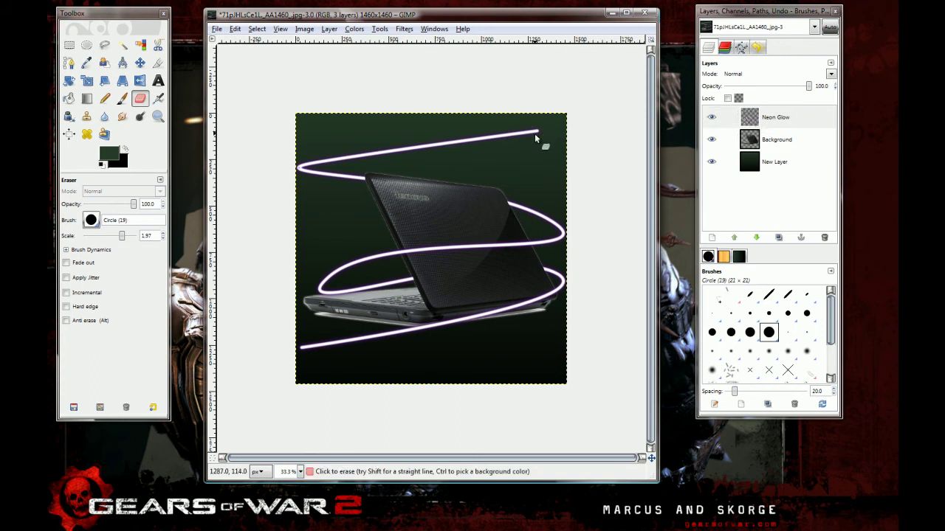
# - Add a new empty layer above the Neon Glow layer
pyautogui.rightClick(787, 129)
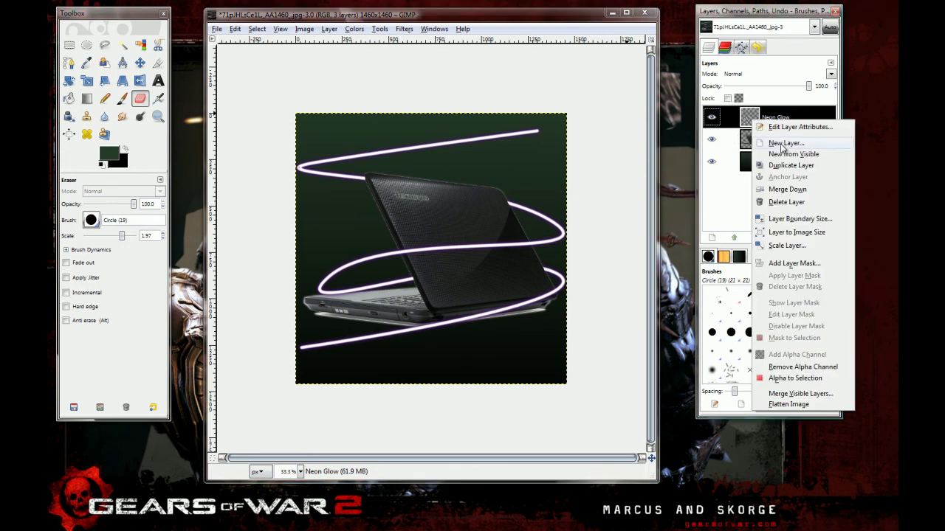
pyautogui.click(784, 147)
pyautogui.click(166, 283)
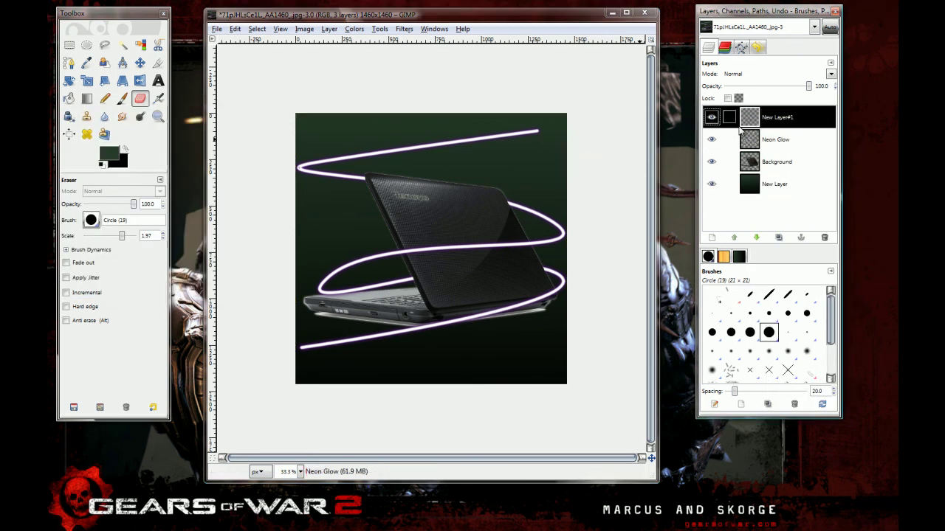
# - Render a Supernova sparkle centred near the spiral tip in dark purple 53259f
pyautogui.click(404, 28)
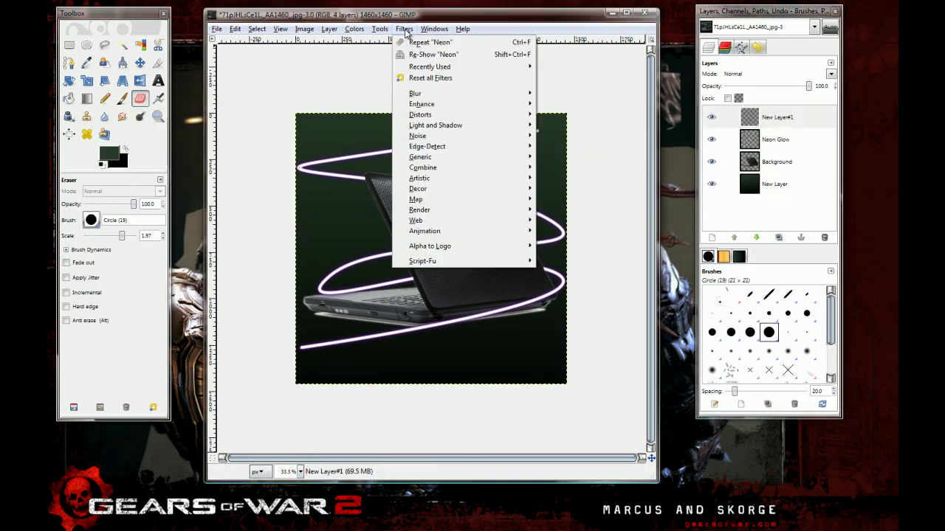
pyautogui.moveTo(498, 134)
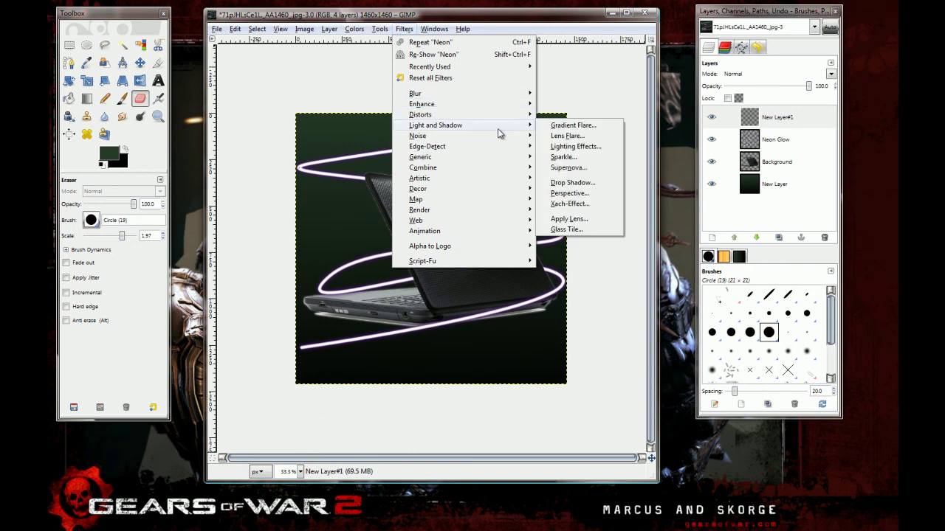
pyautogui.click(576, 169)
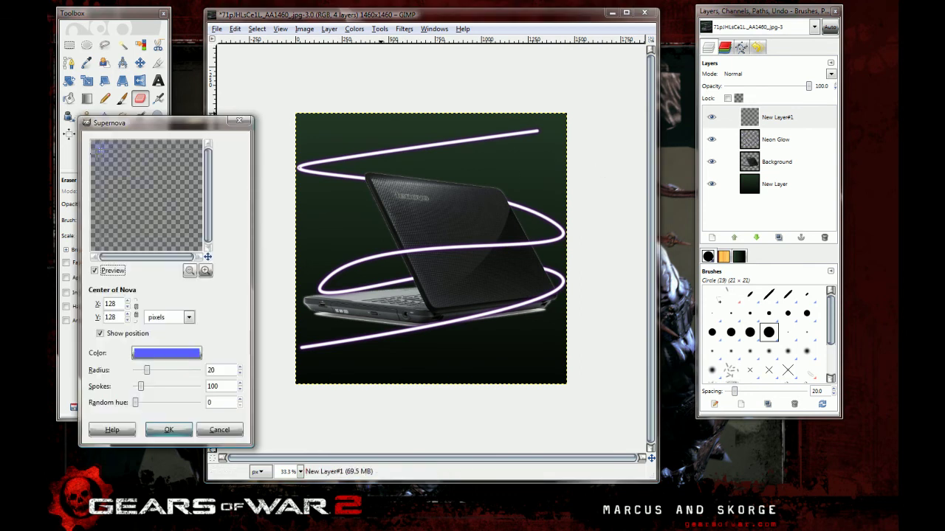
pyautogui.moveTo(99, 150); pyautogui.dragTo(191, 156)
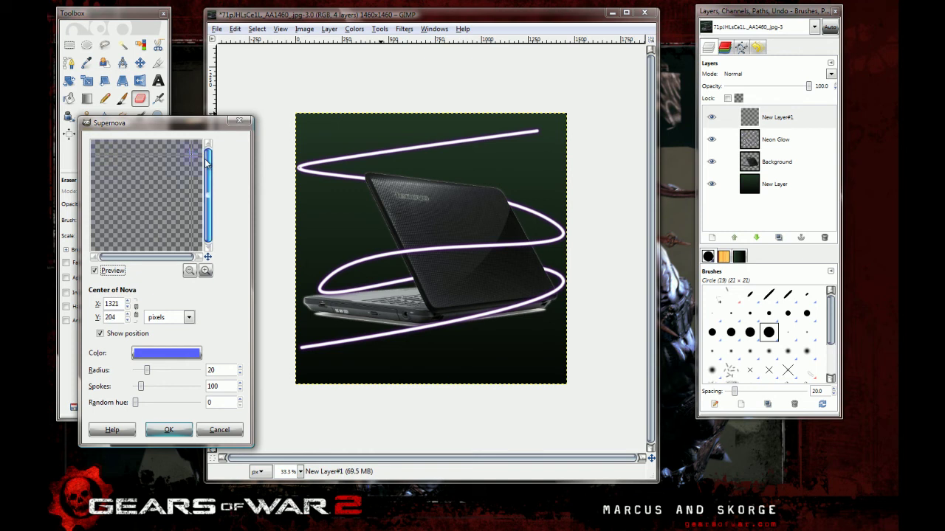
pyautogui.click(184, 356)
pyautogui.click(230, 271)
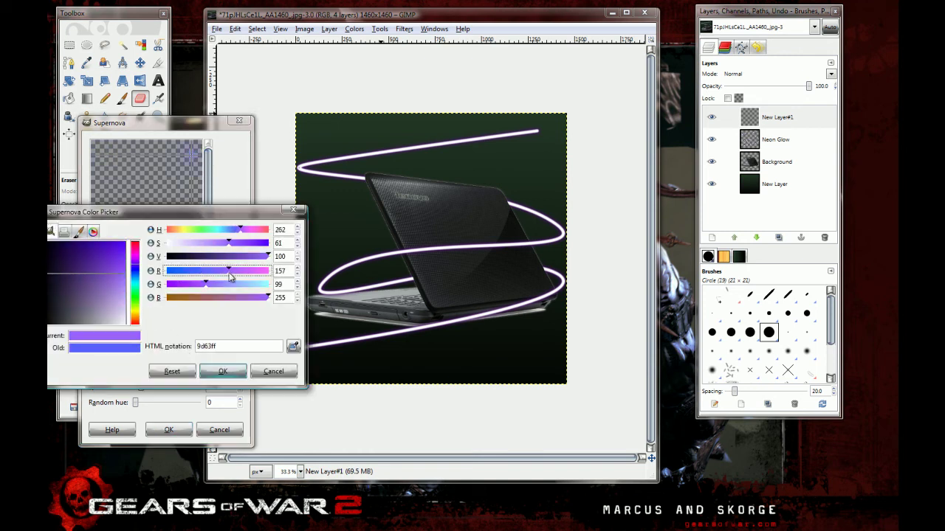
pyautogui.click(93, 261)
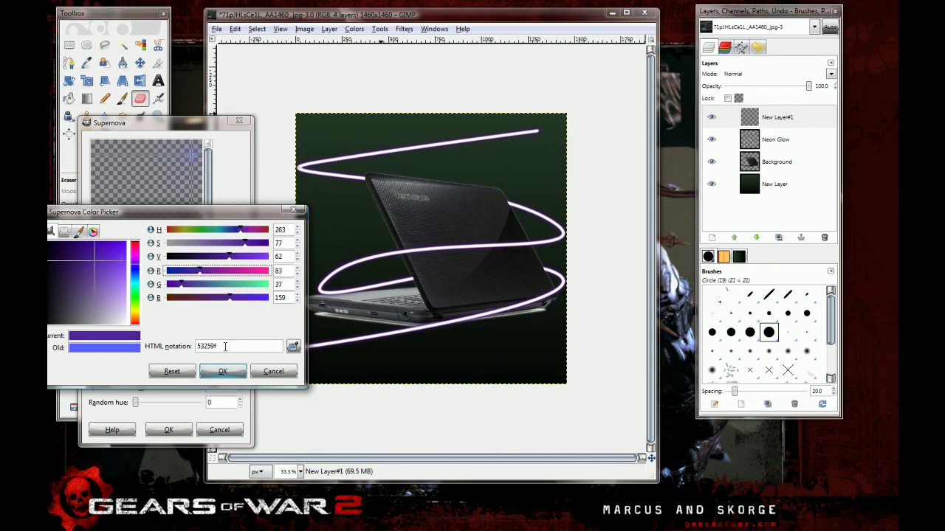
pyautogui.click(224, 371)
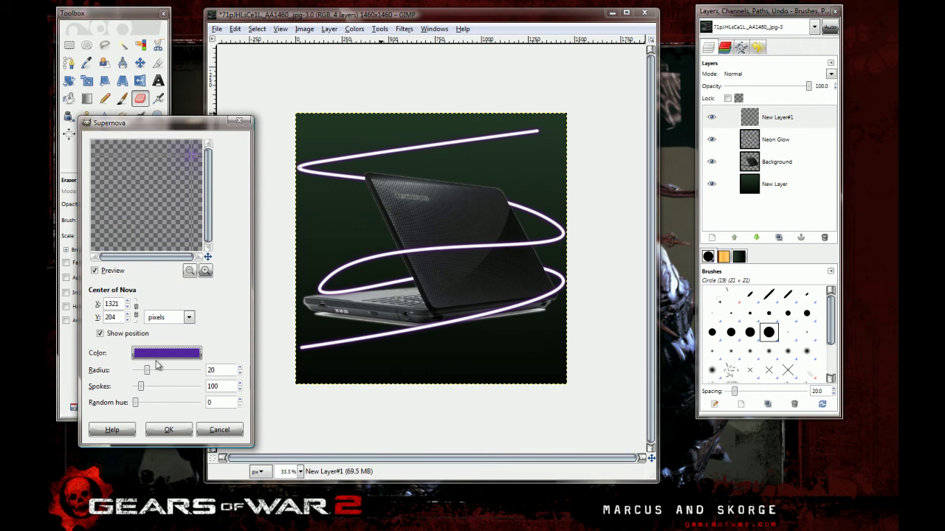
pyautogui.click(178, 430)
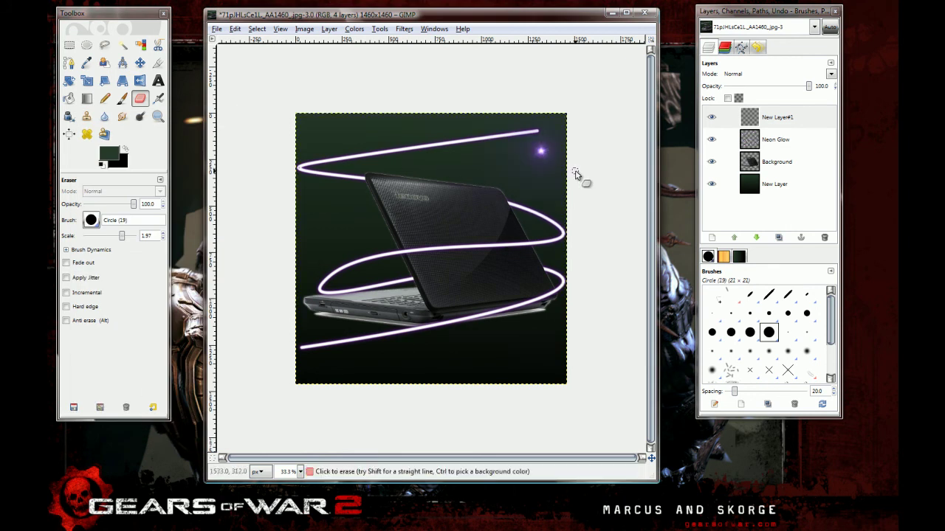
# - Drag the sparkle layer New Layer#1 up onto the spiral's top-right end point
pyautogui.press('m')
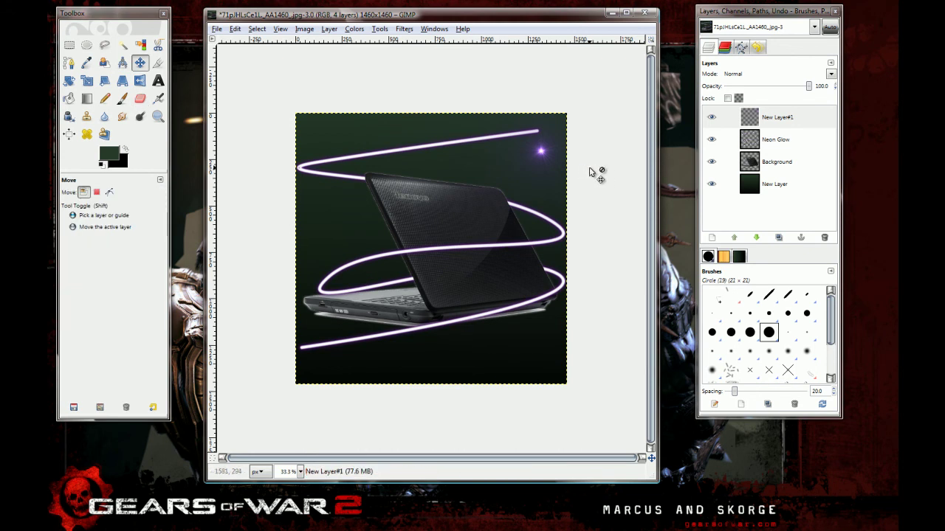
pyautogui.click(752, 123)
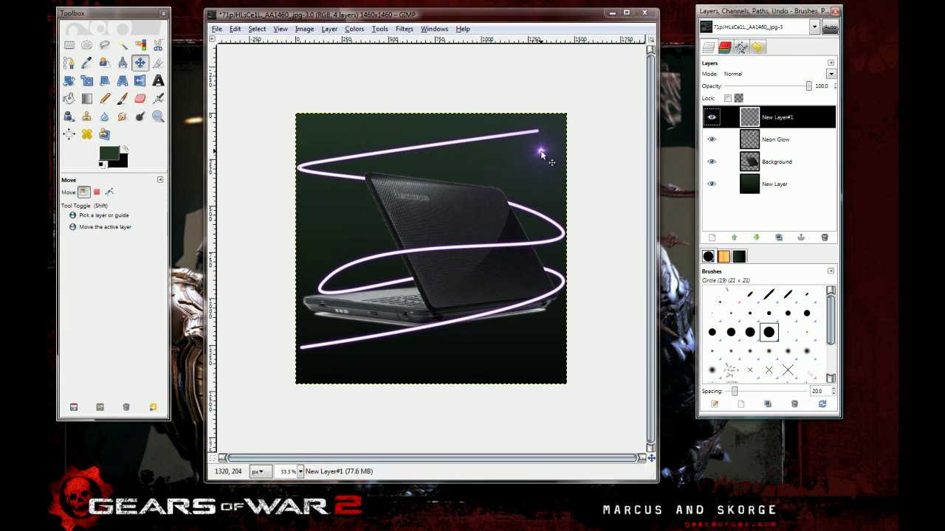
pyautogui.moveTo(540, 152); pyautogui.dragTo(536, 133)
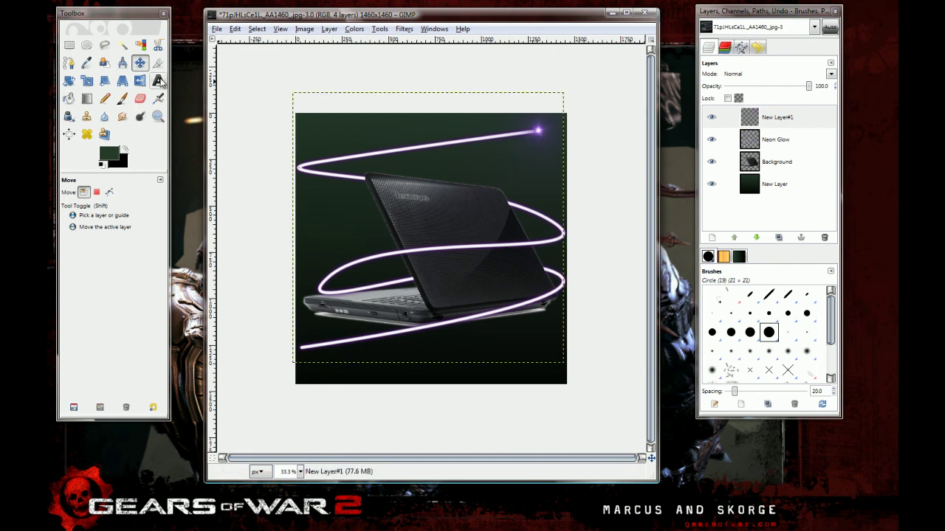
# - Set the Text tool colour to purple 641a8f
pyautogui.click(159, 82)
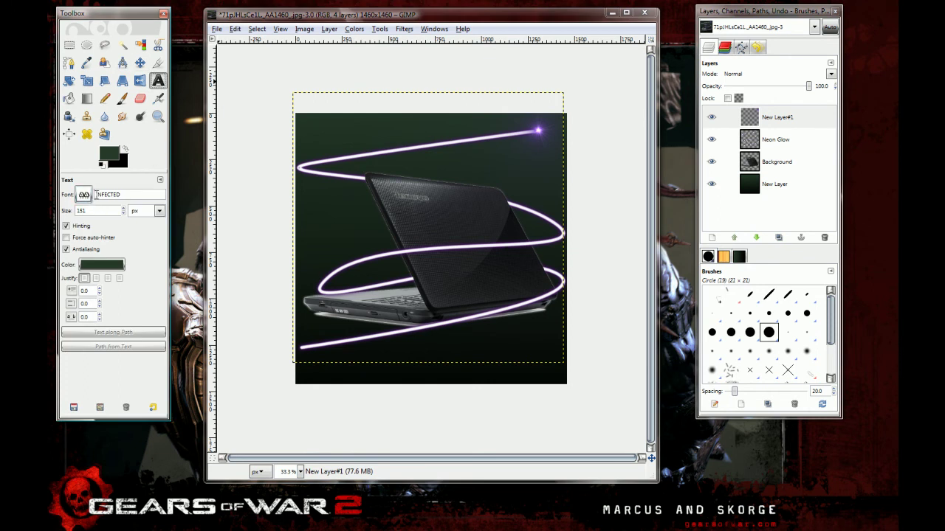
pyautogui.click(103, 265)
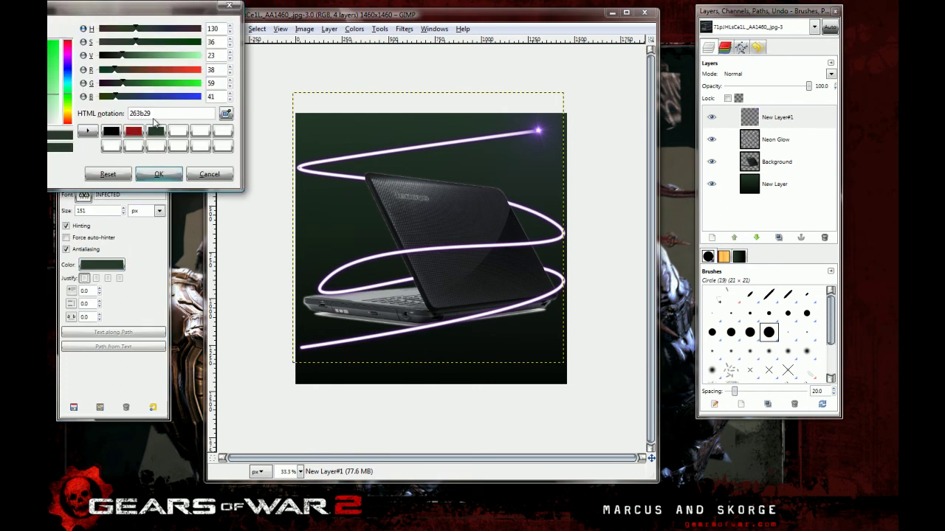
pyautogui.click(133, 130)
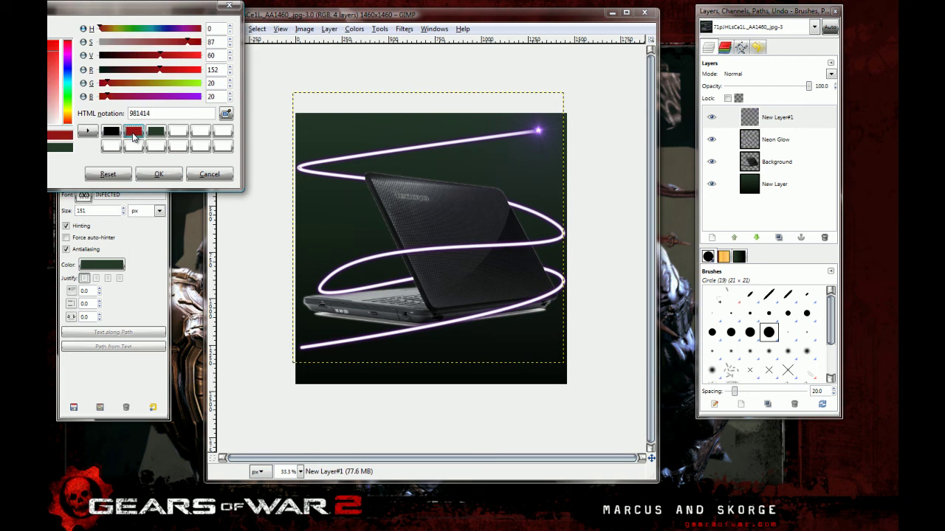
pyautogui.click(190, 97)
pyautogui.moveTo(52, 74); pyautogui.dragTo(46, 98)
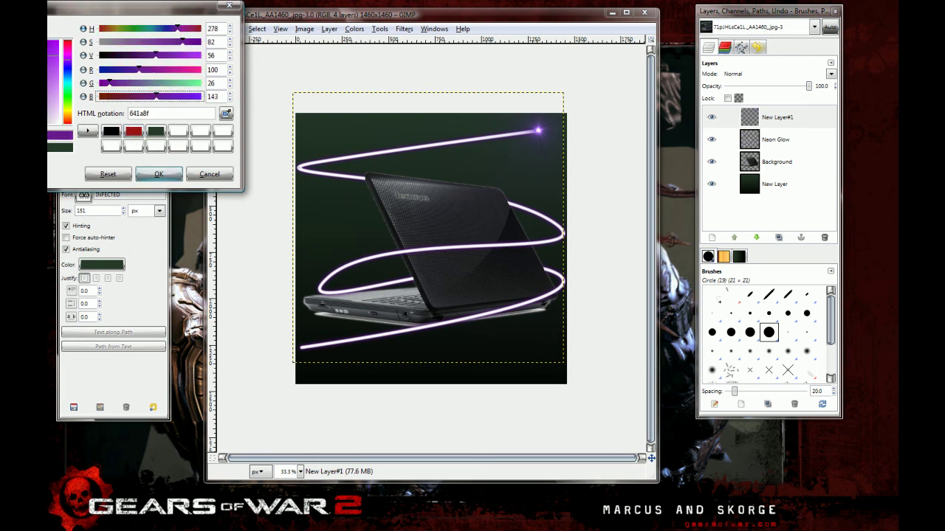
pyautogui.click(161, 175)
# - Type 'tEkk oNe' as a new text layer over the spiral's upper loop
pyautogui.click(338, 144)
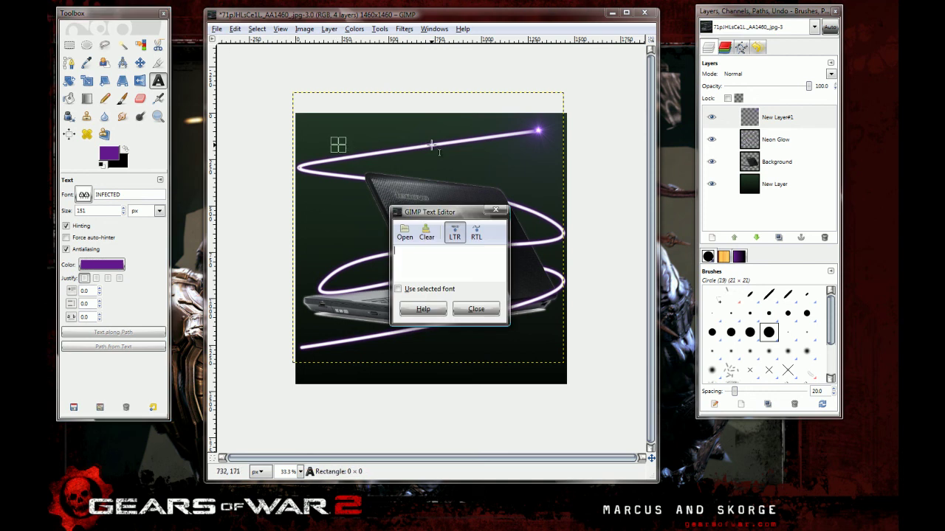
pyautogui.write('tEkk oNe')
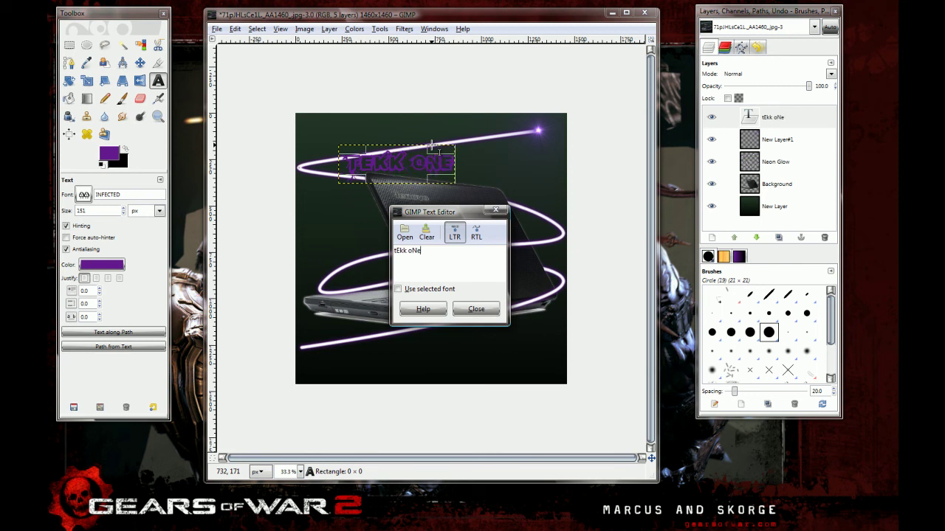
pyautogui.click(474, 309)
# - Move the 'tEkk oNe' text toward the top-left and rotate it to a slight upward tilt
pyautogui.press('m')
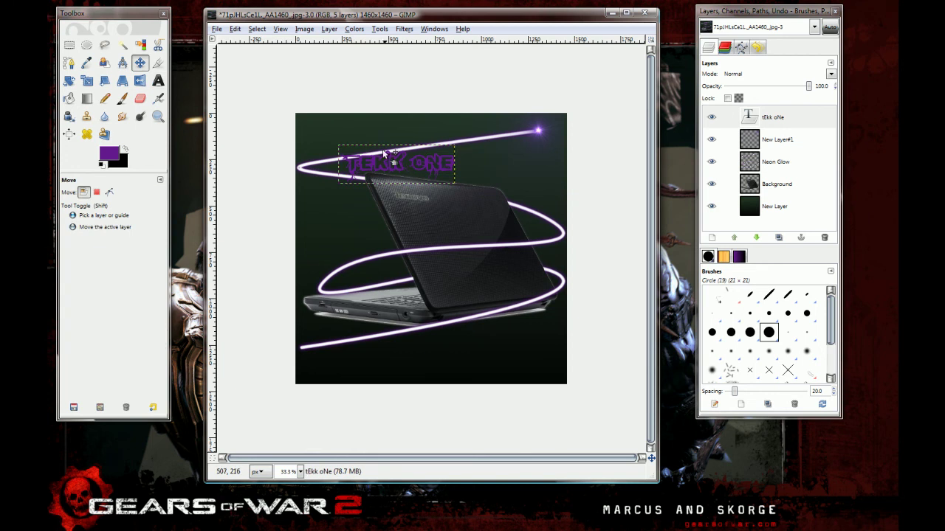
pyautogui.moveTo(391, 161); pyautogui.dragTo(365, 138)
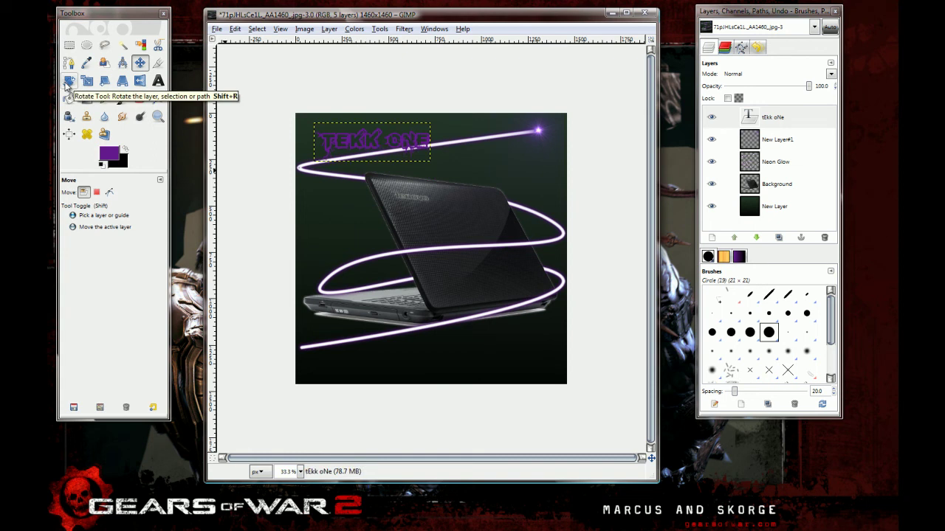
pyautogui.click(69, 82)
pyautogui.click(426, 146)
pyautogui.moveTo(434, 152); pyautogui.dragTo(428, 144)
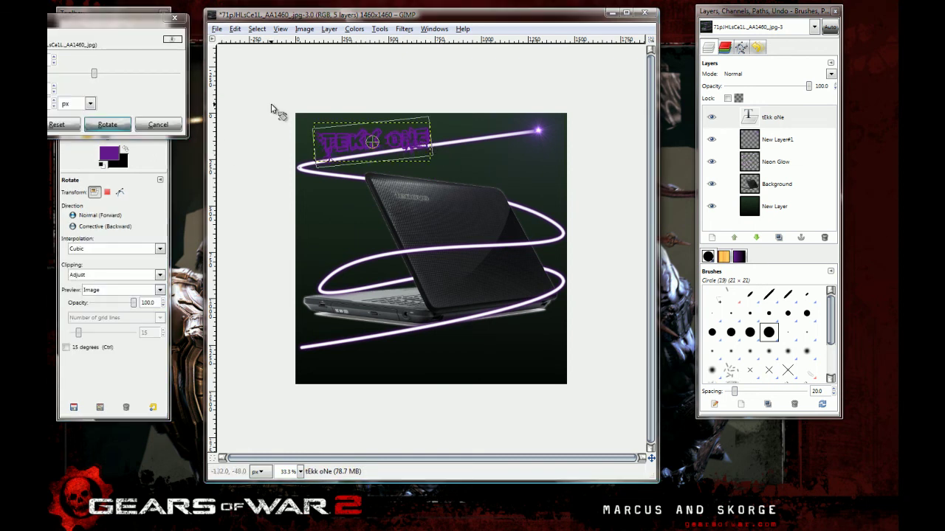
pyautogui.click(116, 125)
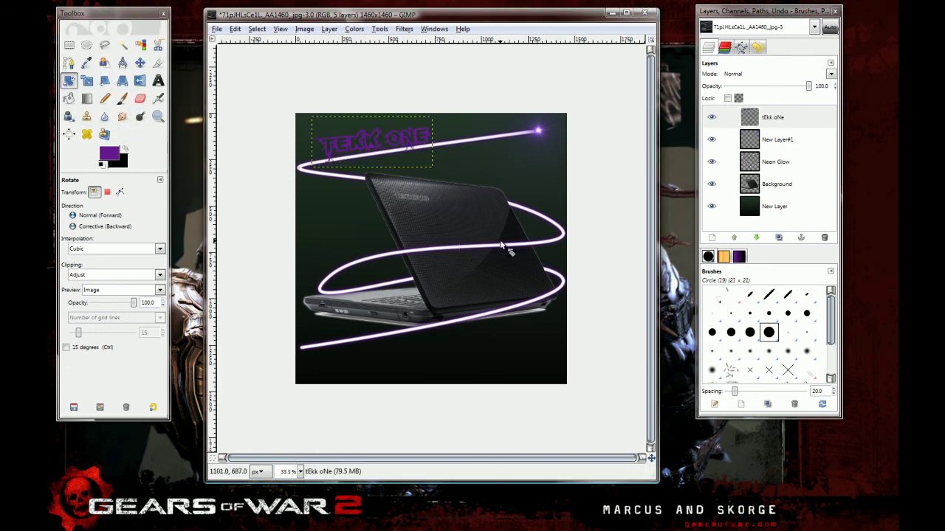
# - Duplicate the tEkk oNe text layer and select the original copy
pyautogui.rightClick(761, 116)
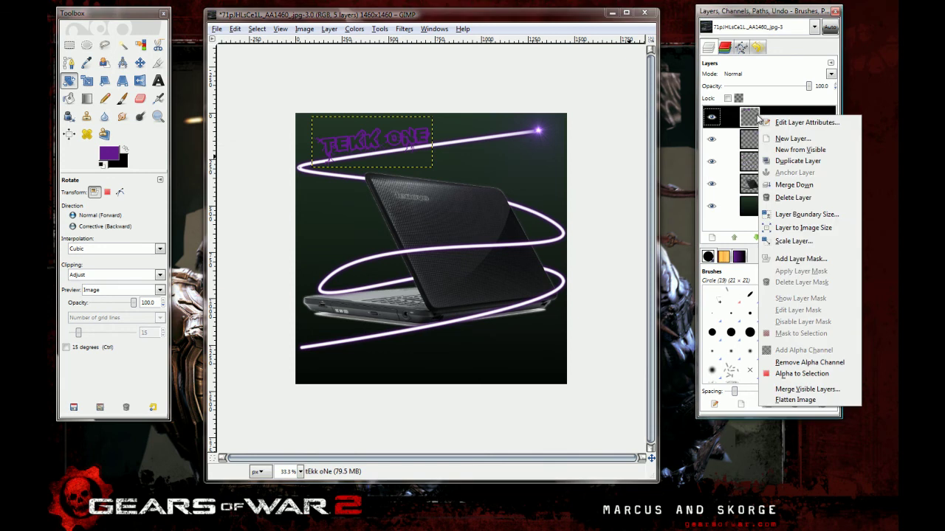
pyautogui.click(785, 161)
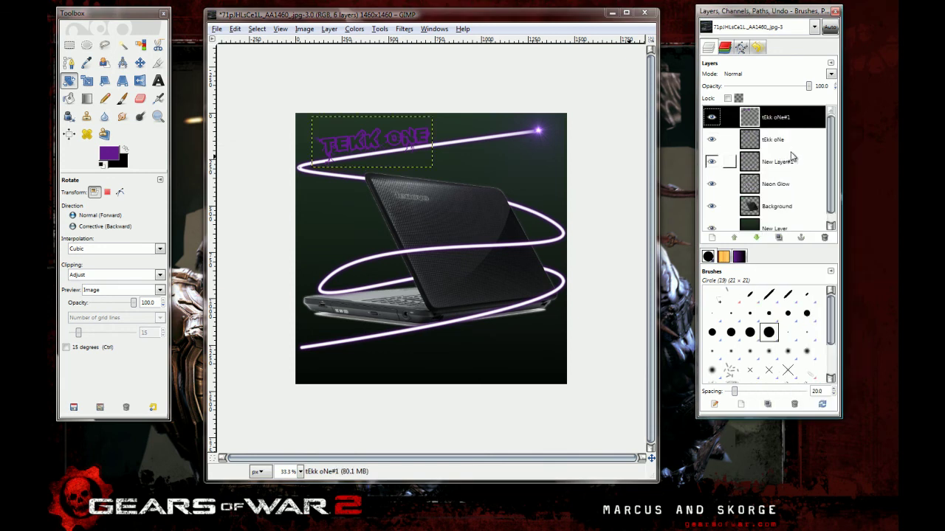
pyautogui.click(760, 141)
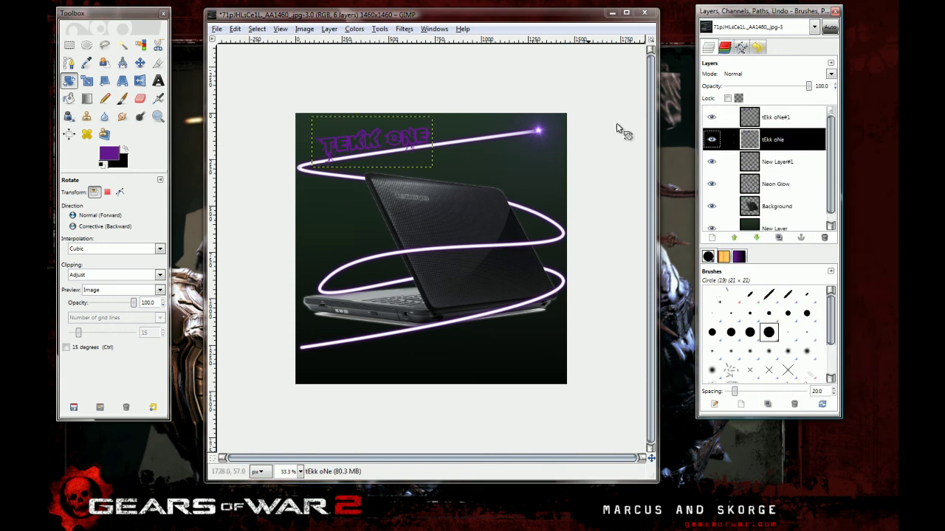
# - Apply a Gaussian blur to the original tEkk oNe layer for a soft glow
pyautogui.click(397, 31)
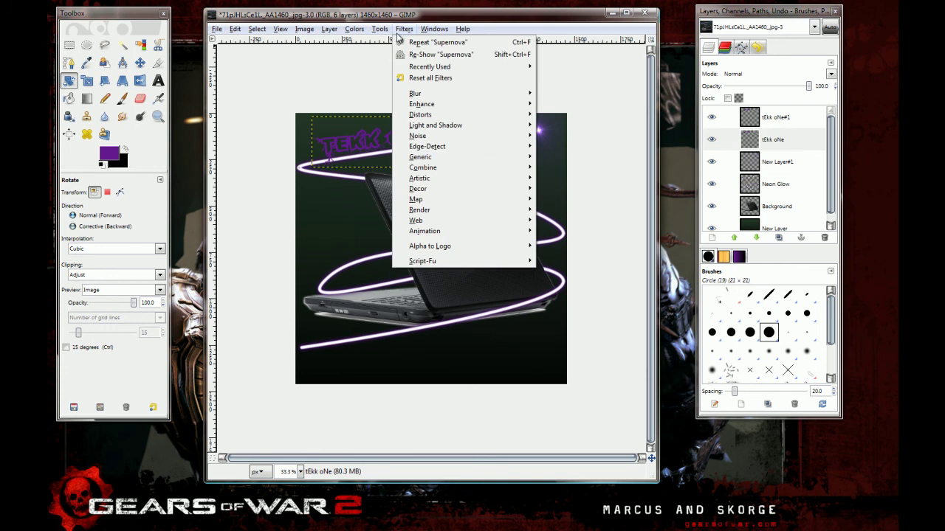
pyautogui.moveTo(508, 97)
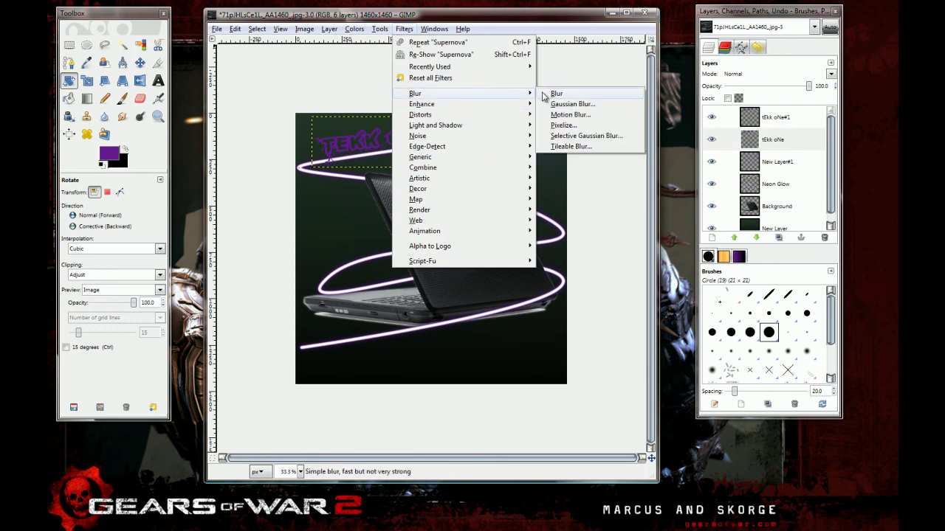
pyautogui.click(570, 104)
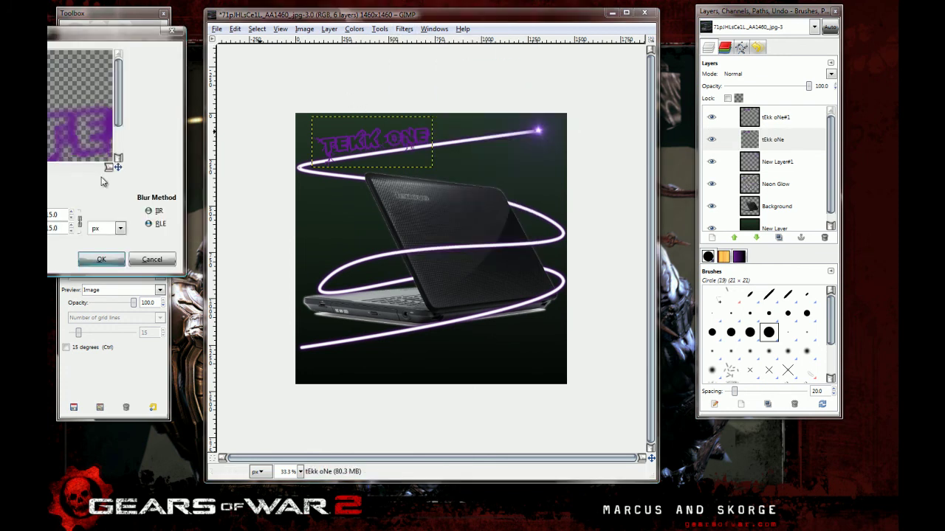
pyautogui.click(101, 259)
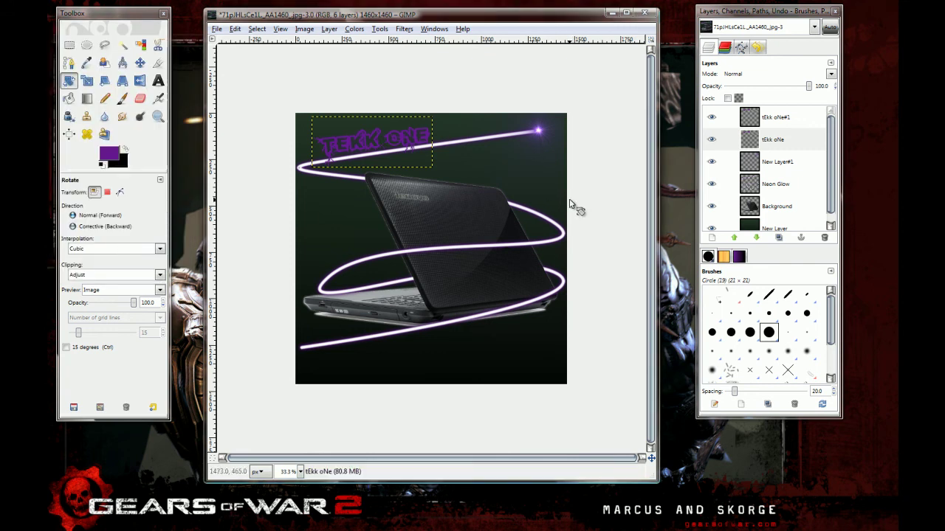
pyautogui.click(774, 141)
# - Merge the text, glow, sparkle and neon layers down into the Background layer, five merges in all
pyautogui.rightClick(760, 115)
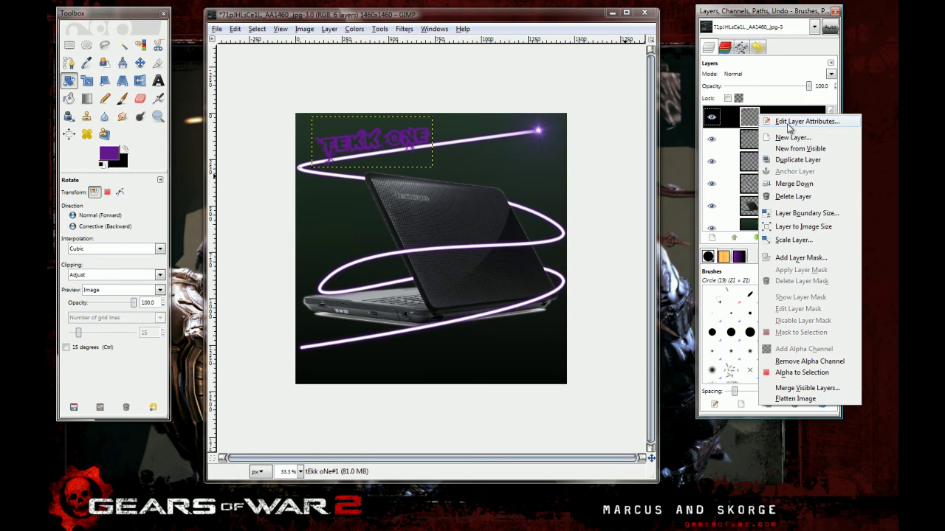
pyautogui.click(791, 184)
pyautogui.rightClick(756, 118)
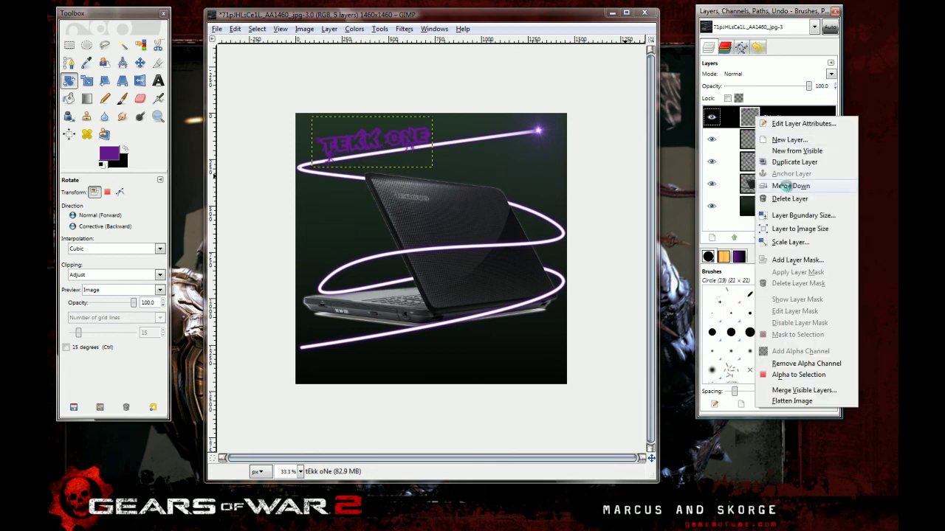
pyautogui.click(790, 187)
pyautogui.rightClick(760, 121)
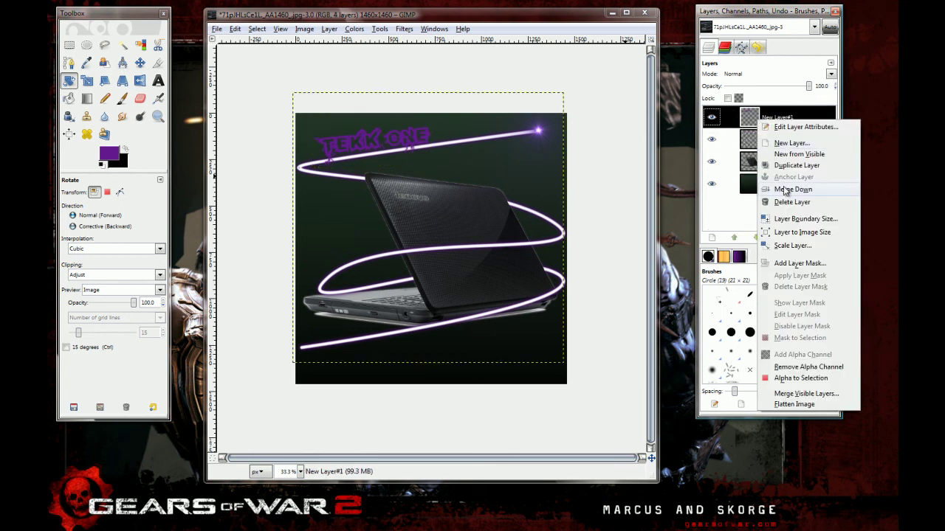
pyautogui.click(787, 190)
pyautogui.rightClick(769, 117)
pyautogui.click(804, 189)
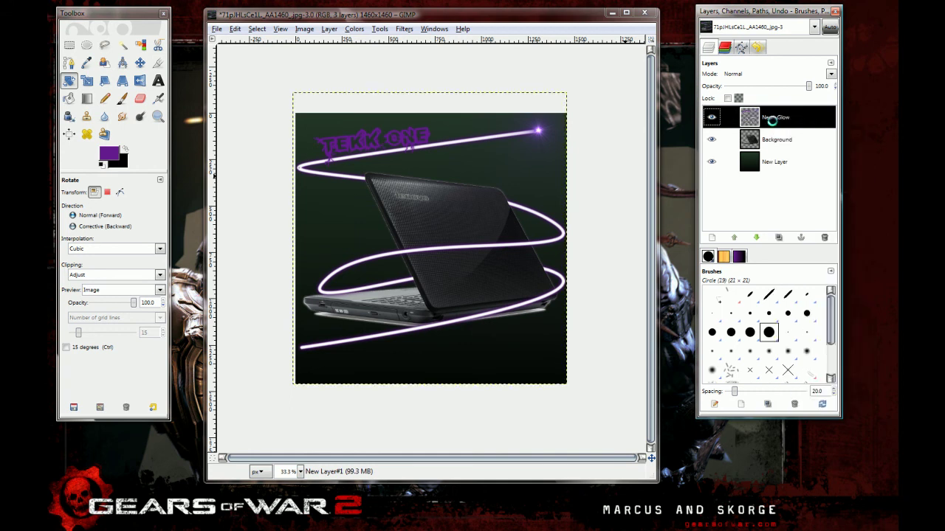
pyautogui.rightClick(763, 117)
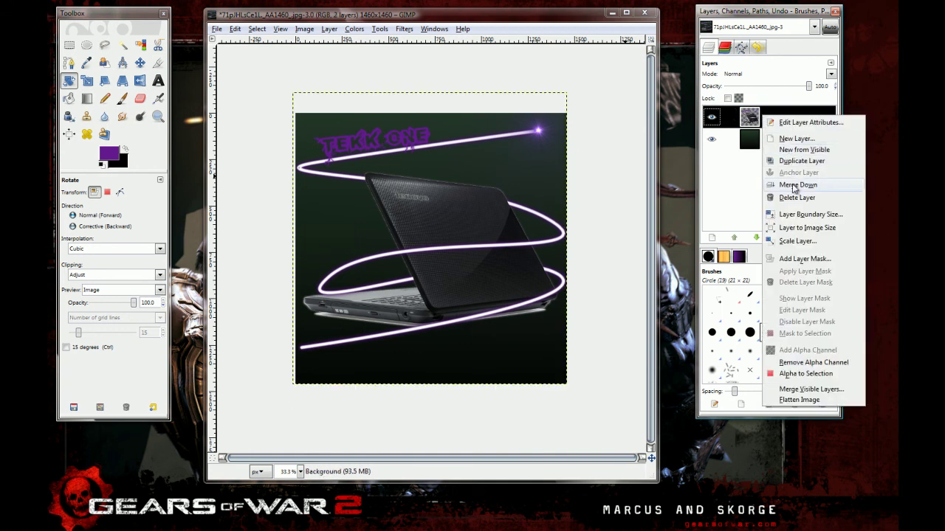
pyautogui.click(796, 184)
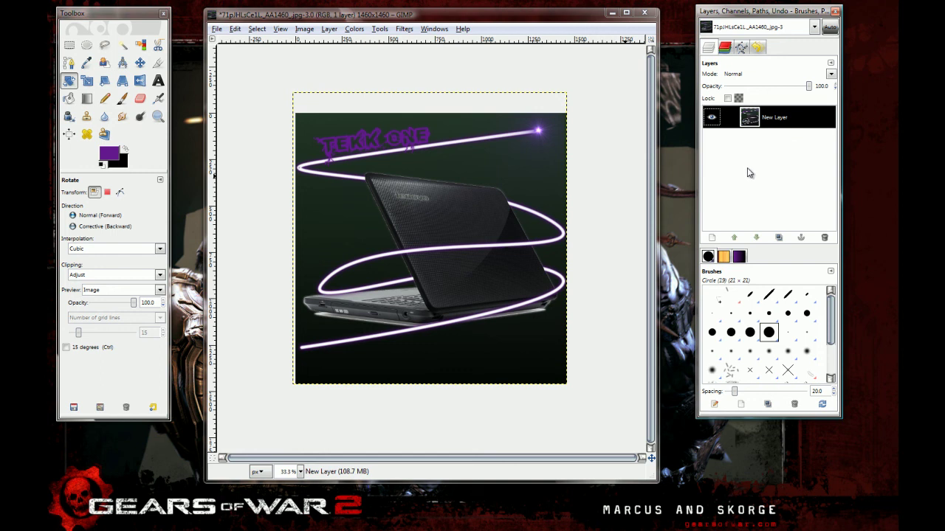
# - Save the image to the Desktop under the new name LAPP.jpg
pyautogui.click(217, 29)
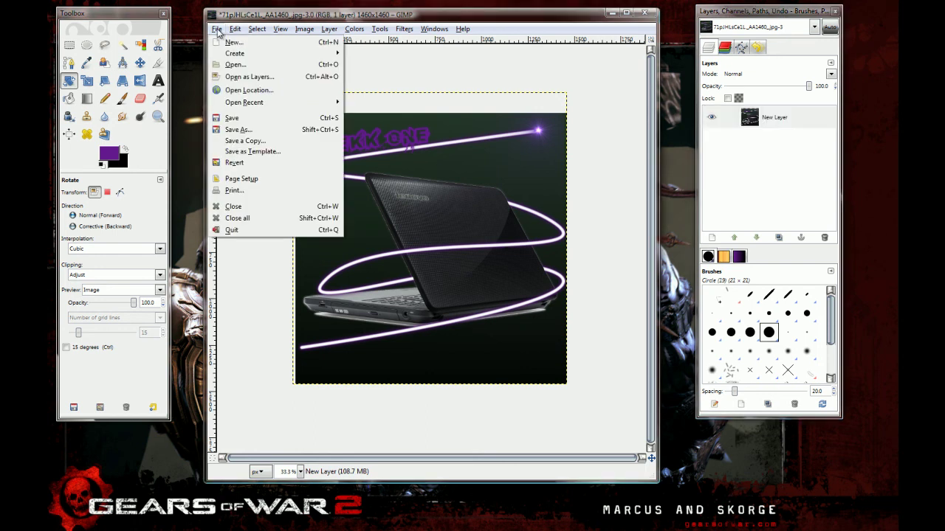
pyautogui.click(249, 130)
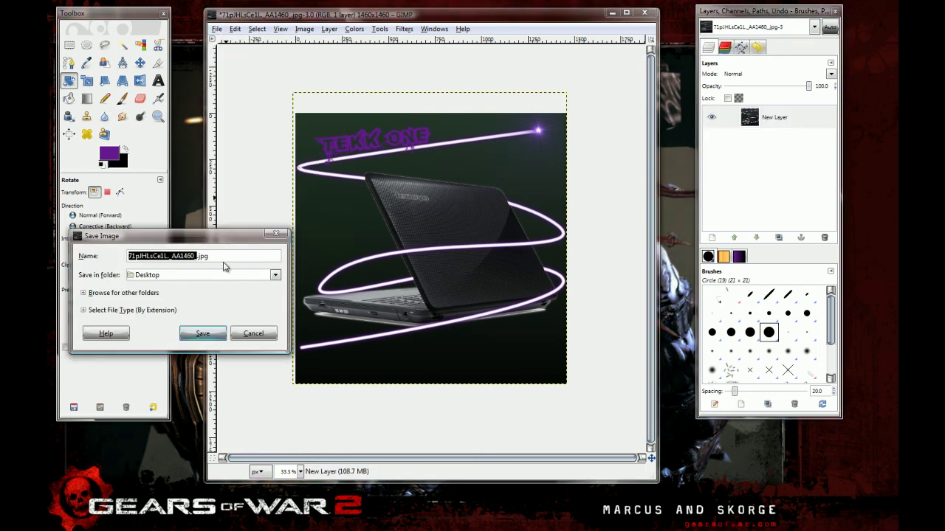
pyautogui.write('LAPP')
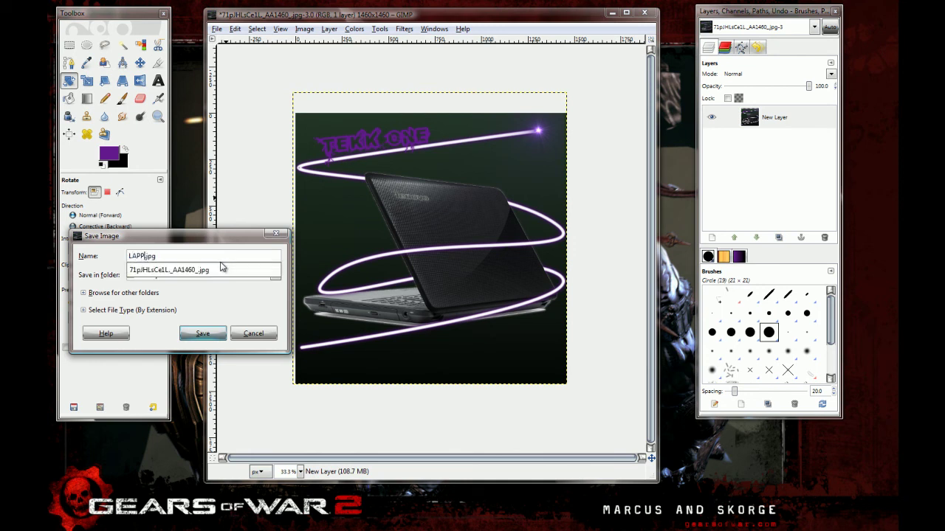
pyautogui.click(199, 338)
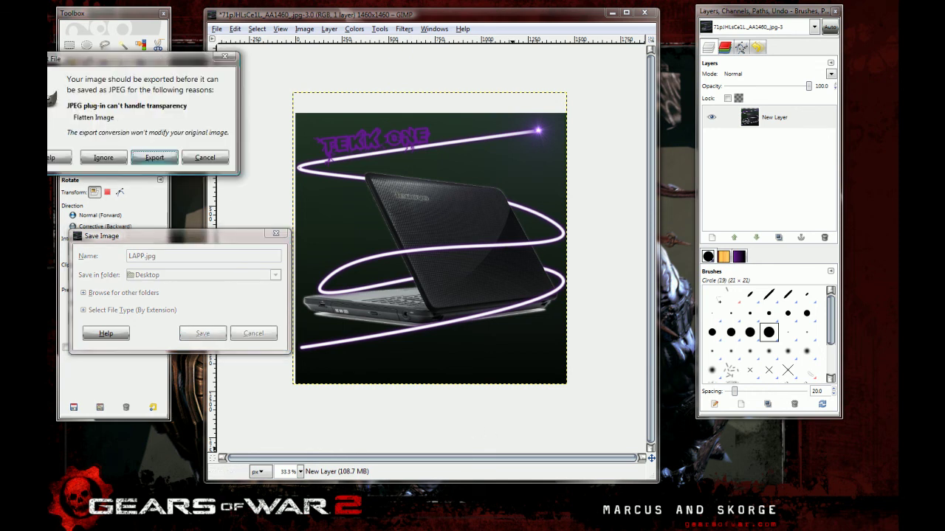
# - Flatten the image for JPEG export and save it at quality 100
pyautogui.click(154, 157)
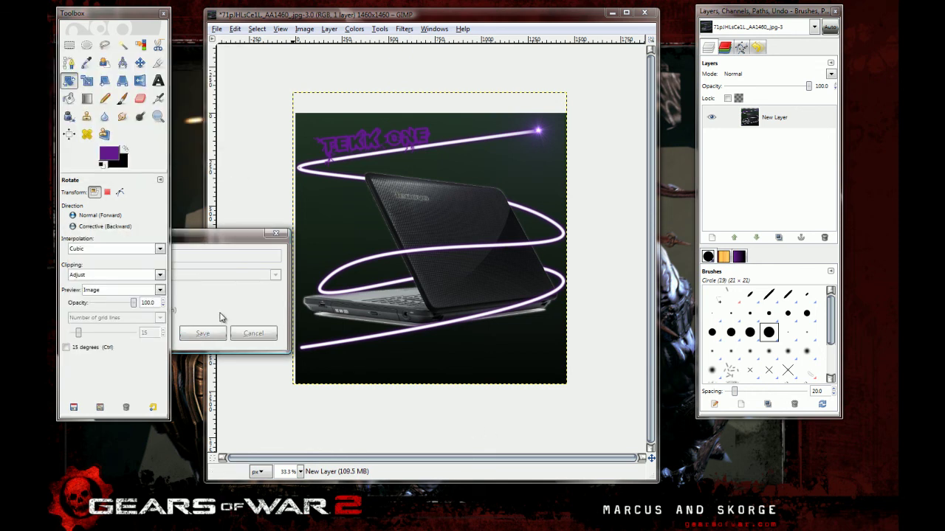
pyautogui.moveTo(139, 95); pyautogui.dragTo(157, 109)
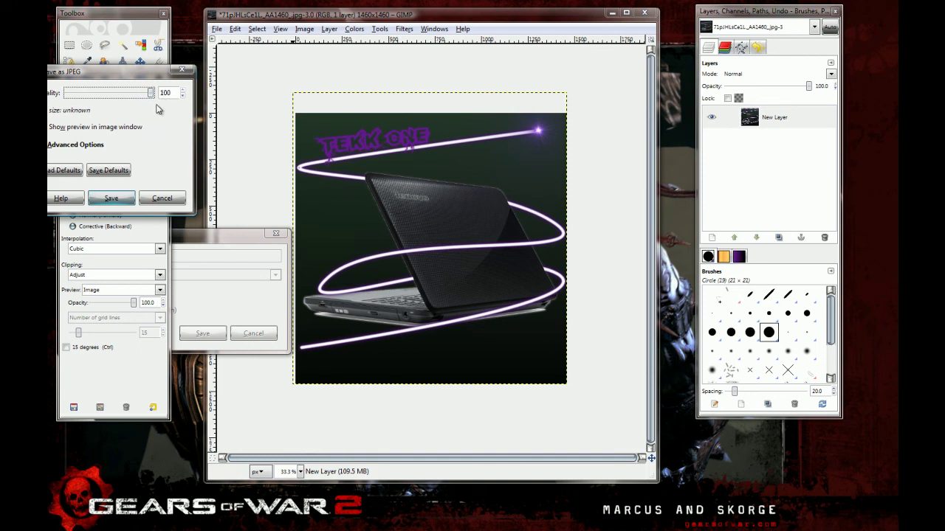
pyautogui.click(108, 170)
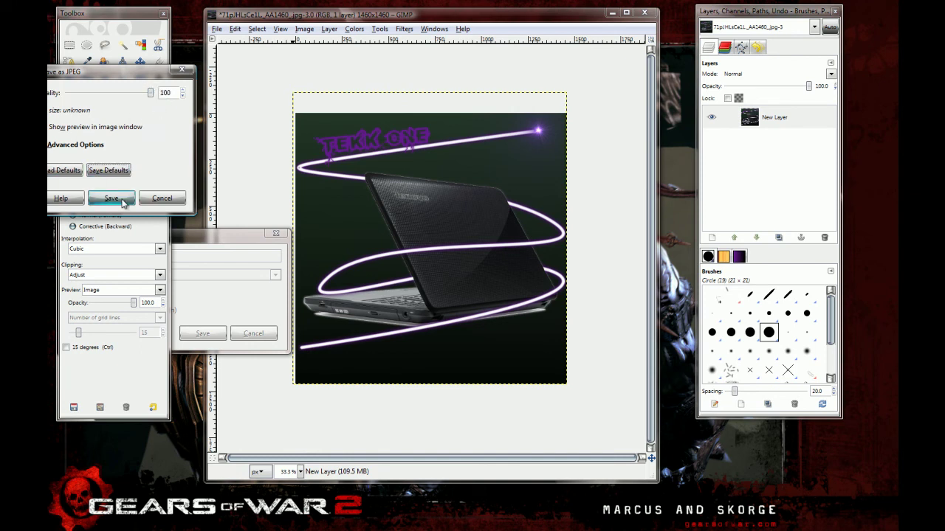
pyautogui.click(123, 203)
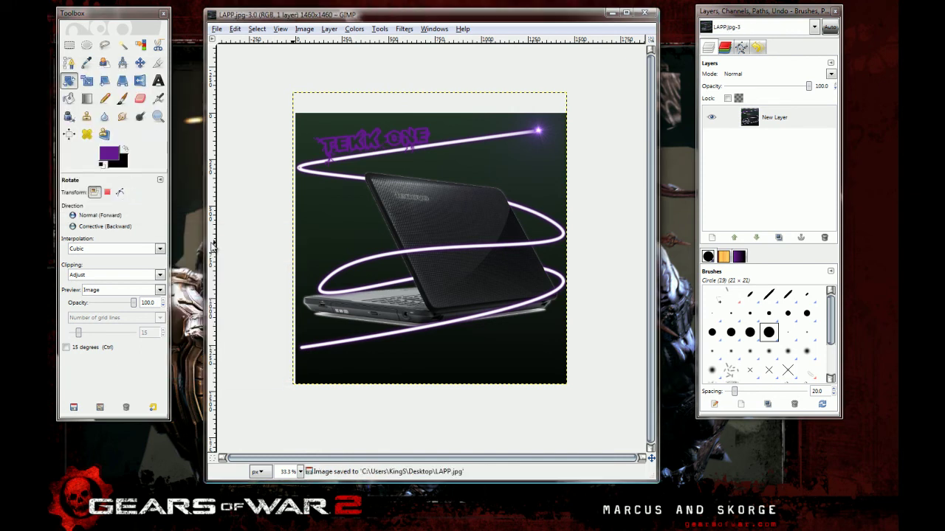